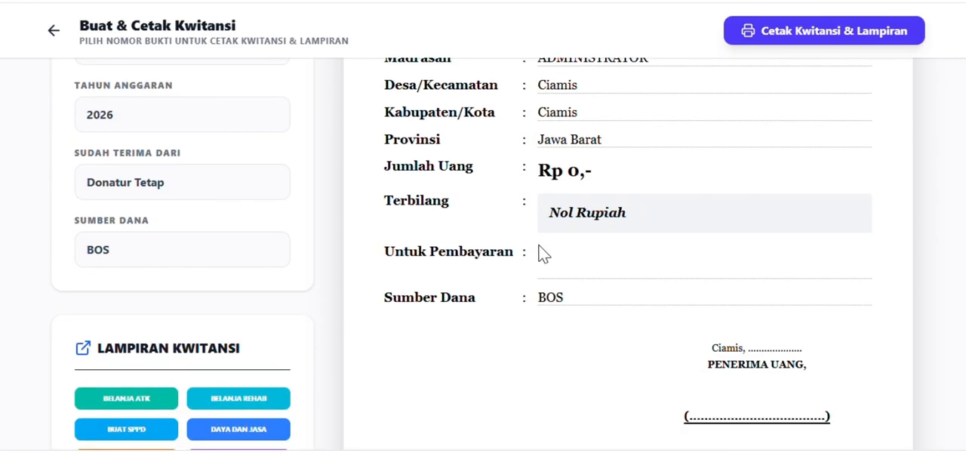
Review the Sudah Terima dari and Sumber Dana lines in the receipt preview.
scroll(531, 252, up, 3)
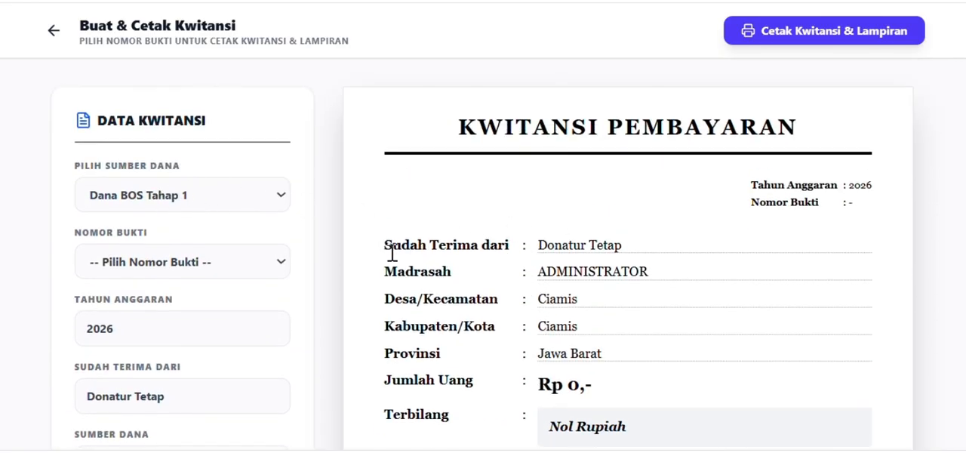
drag(381, 246, 627, 246)
scroll(628, 253, down, 4)
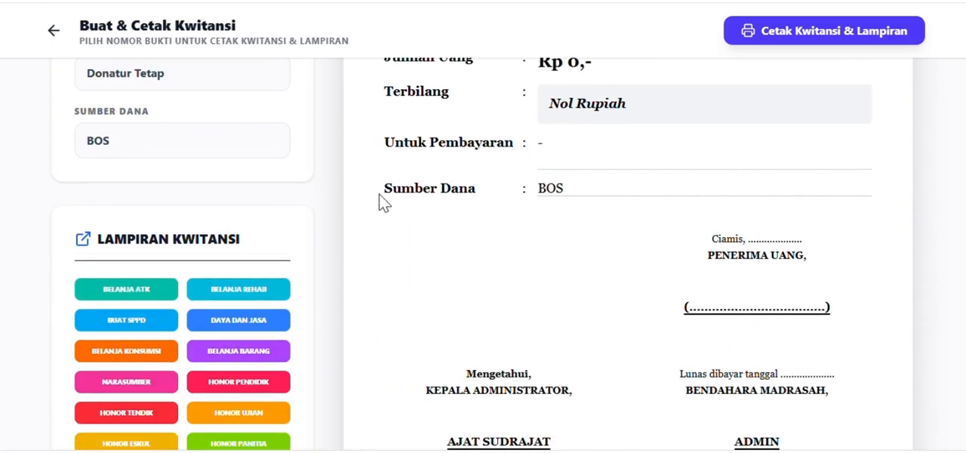
drag(381, 190, 589, 206)
scroll(341, 242, up, 3)
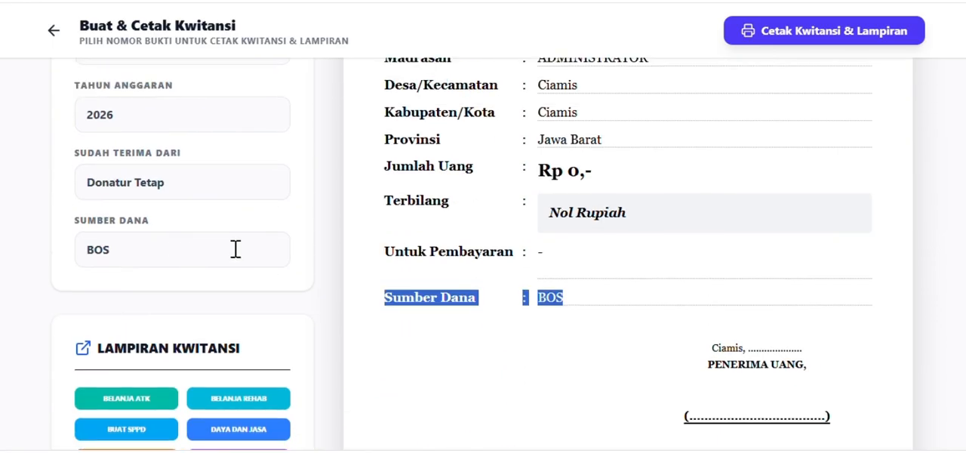
Replace the Sudah Terima Dari entry with "Bendahara Madarsah Aliyah Al Istiqomah Rajadesa".
click(193, 294)
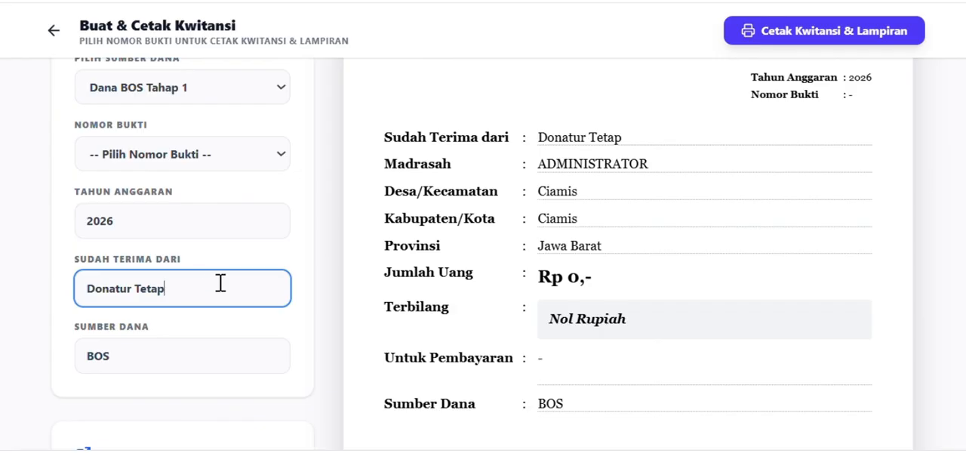
drag(213, 283, 90, 288)
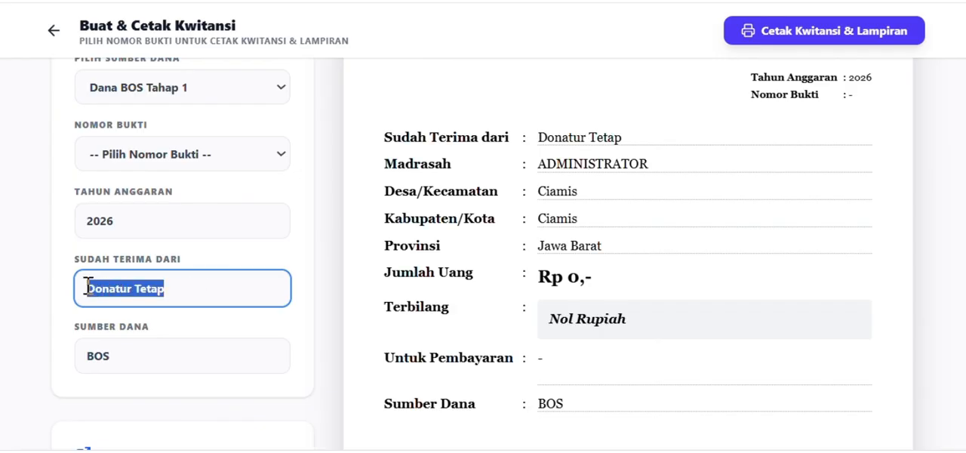
click(201, 289)
key(ctrl+a)
text(B)
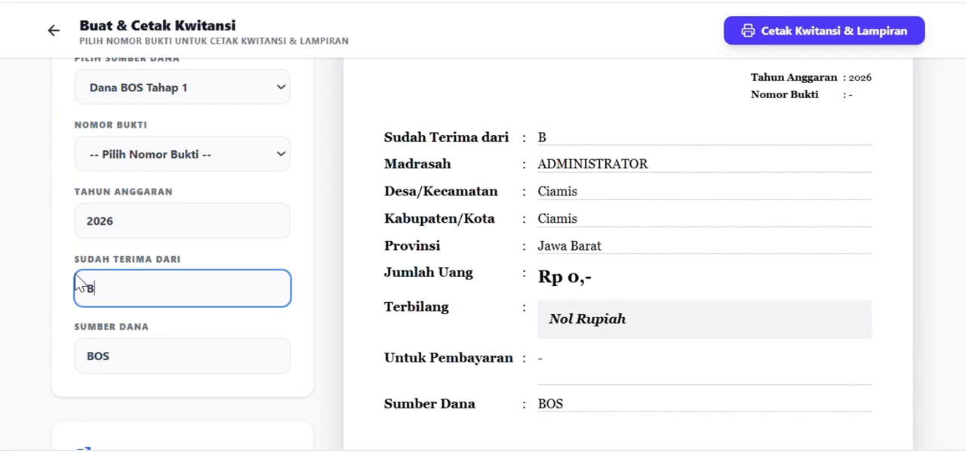
text(endahara M)
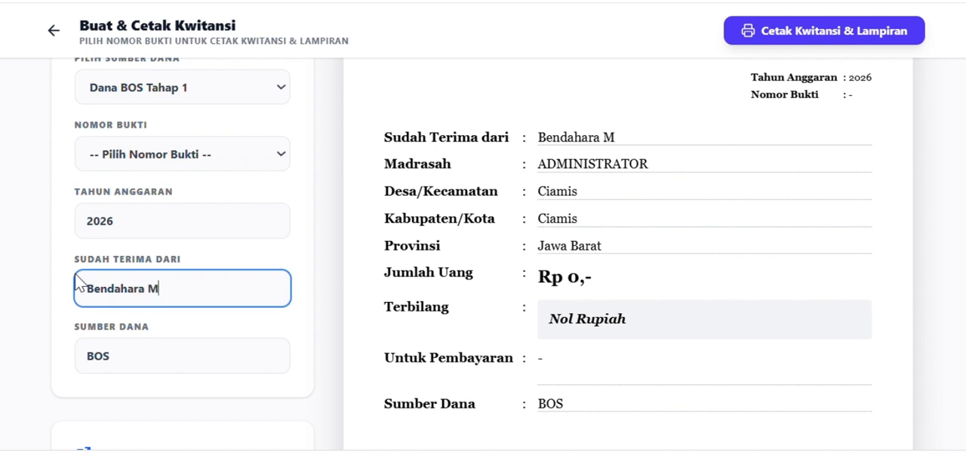
text(adarsah Aliy)
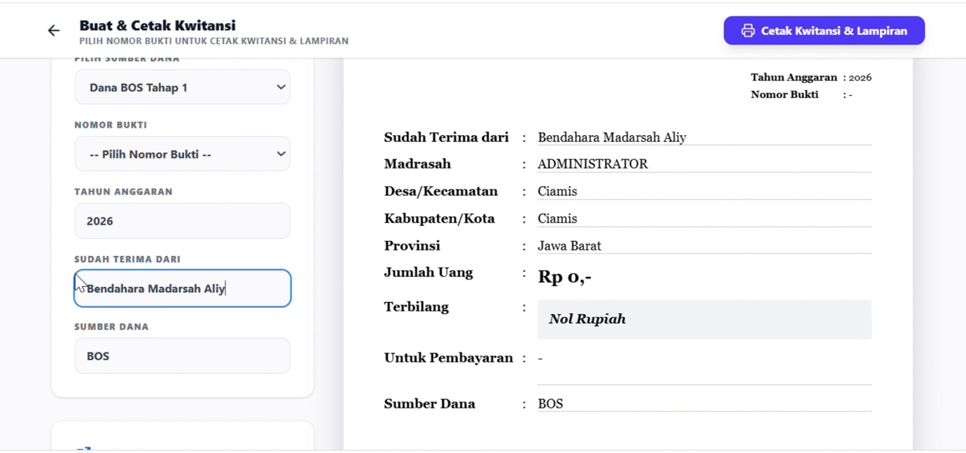
text(ah Al Istiqomah Rajadfesa)
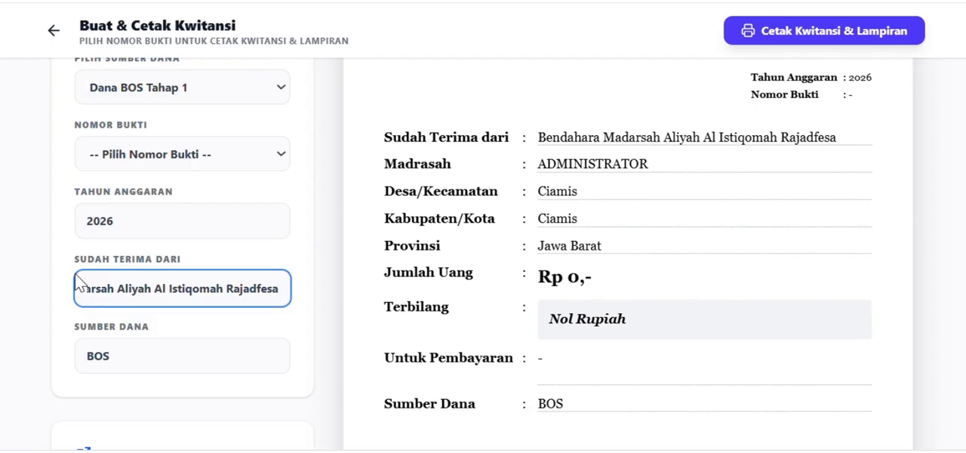
key(BackSpace)
key(BackSpace)
key(BackSpace)
key(BackSpace)
text(esa)
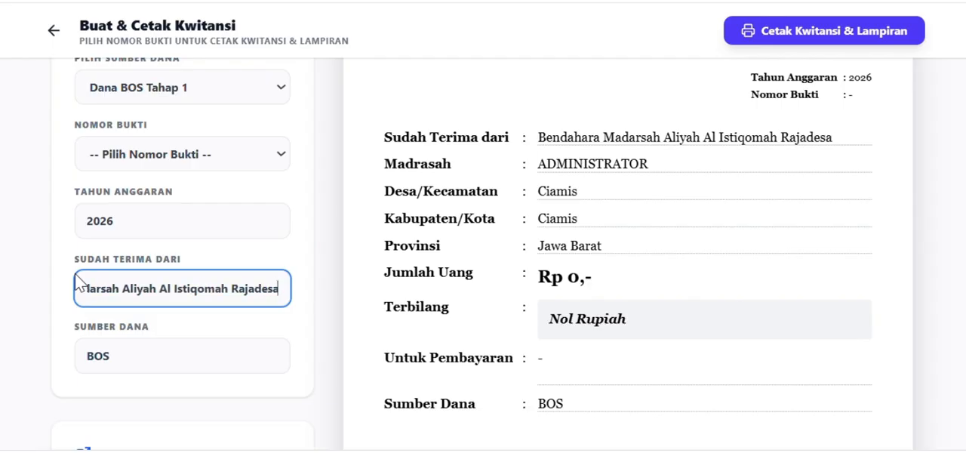
Extend the receipt's Sumber Dana entry to read "BOS Reguler Tahap 1".
key(Tab)
click(162, 351)
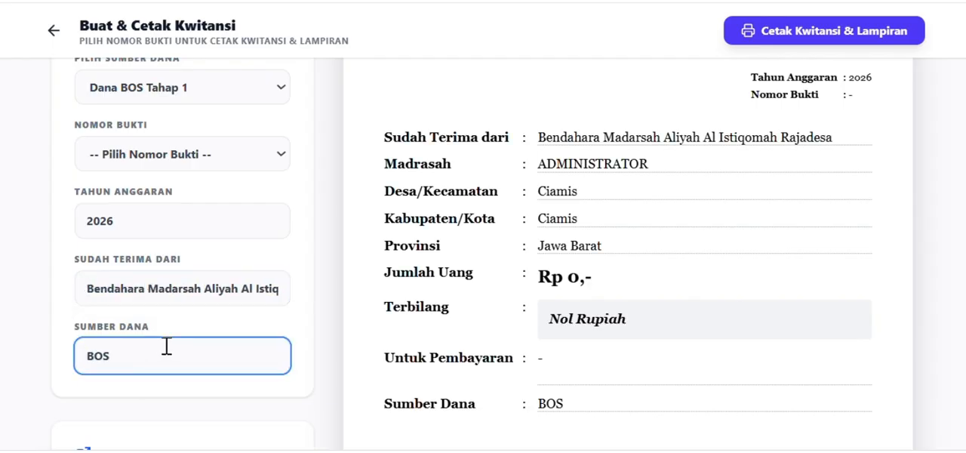
text(Reguler Tahap 1)
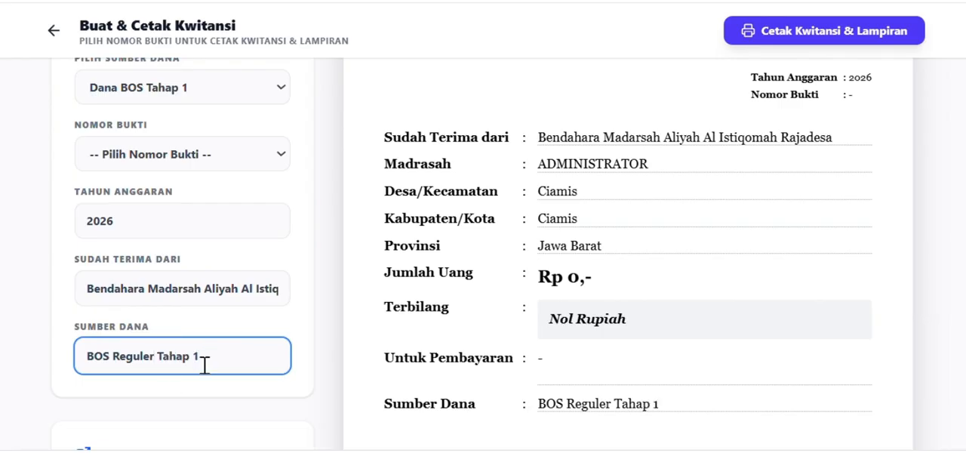
Examine the receipt preview, including the Madrasah, Desa/Kecamatan, Kabupaten/Kota and Provinsi lines.
scroll(507, 371, down, 2)
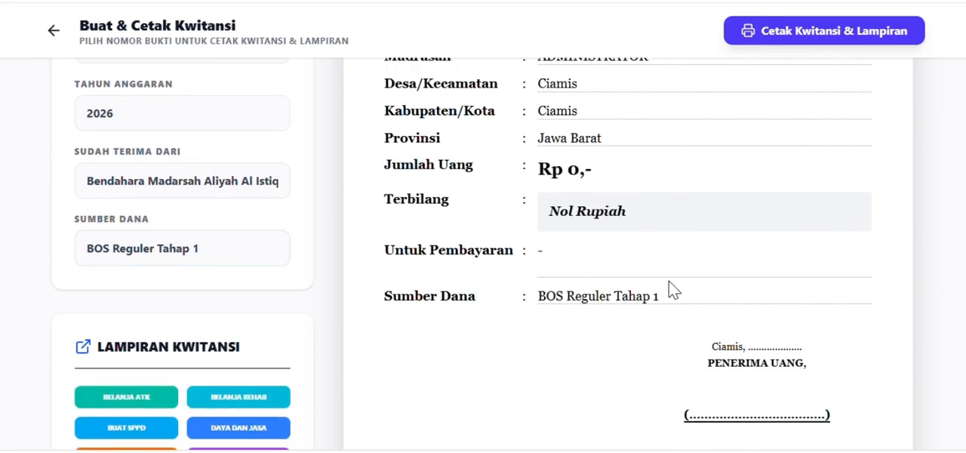
scroll(672, 287, up, 4)
scroll(660, 234, down, 4)
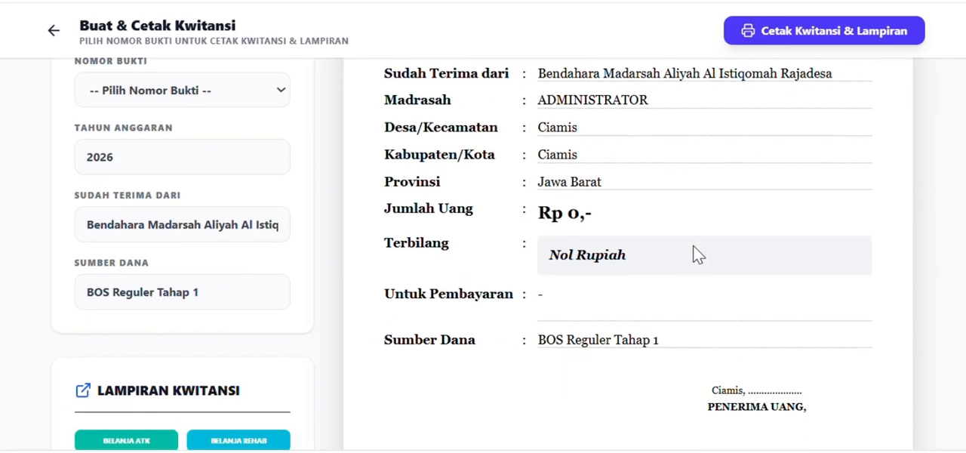
scroll(705, 252, up, 2)
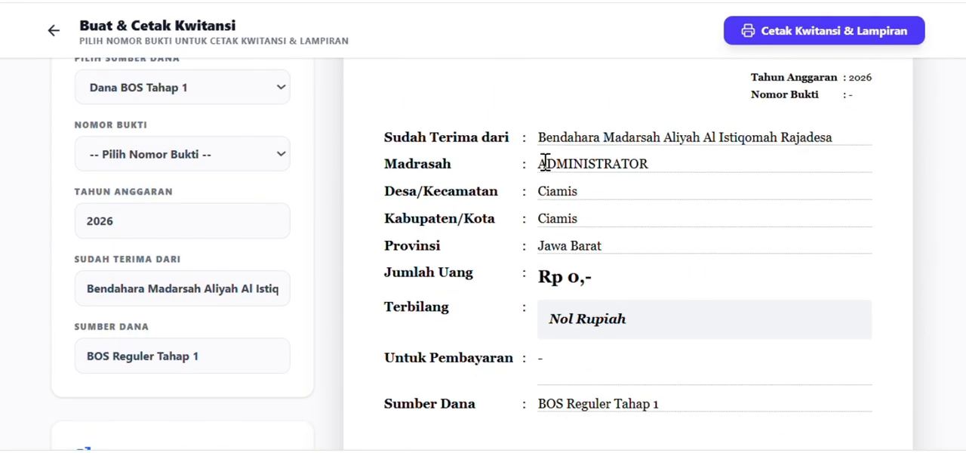
drag(542, 166, 650, 169)
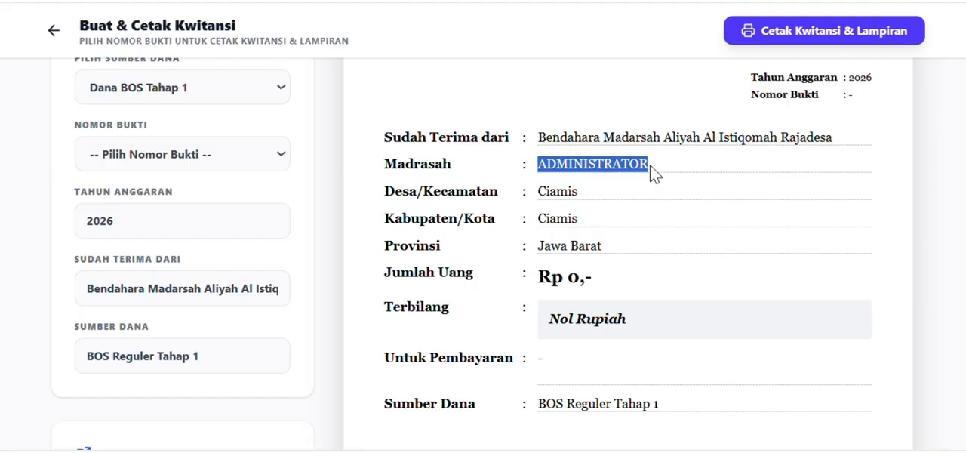
click(576, 165)
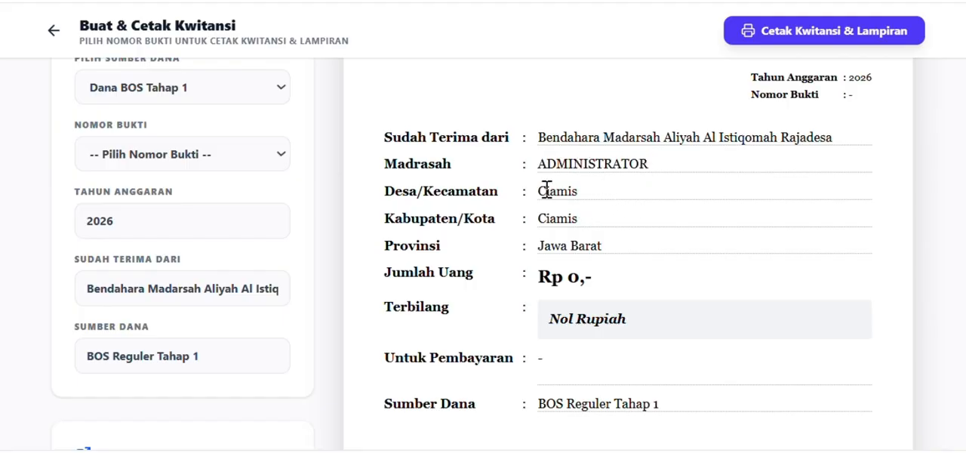
drag(539, 192, 592, 190)
drag(540, 218, 595, 223)
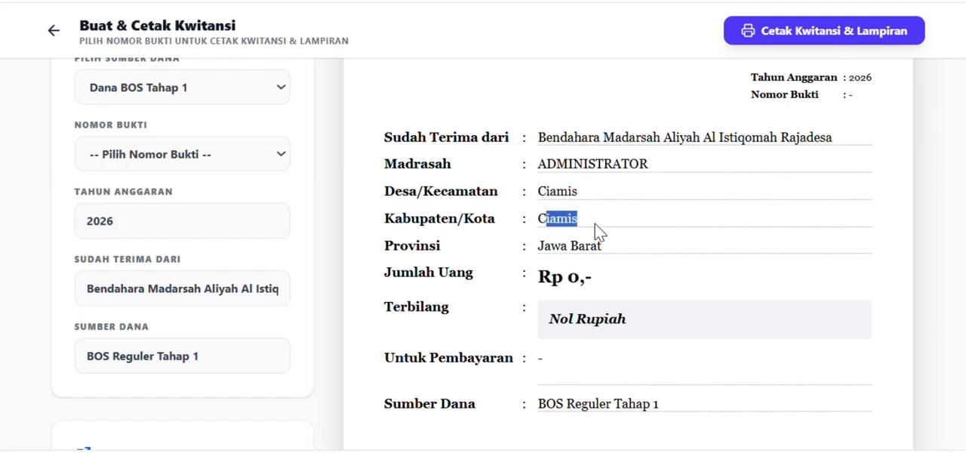
drag(539, 254, 579, 254)
click(578, 200)
scroll(610, 188, up, 2)
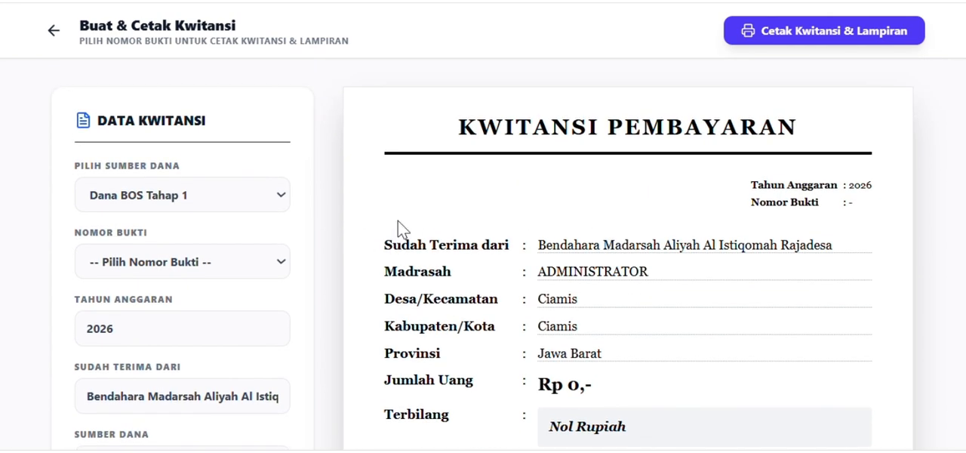
scroll(264, 219, down, 2)
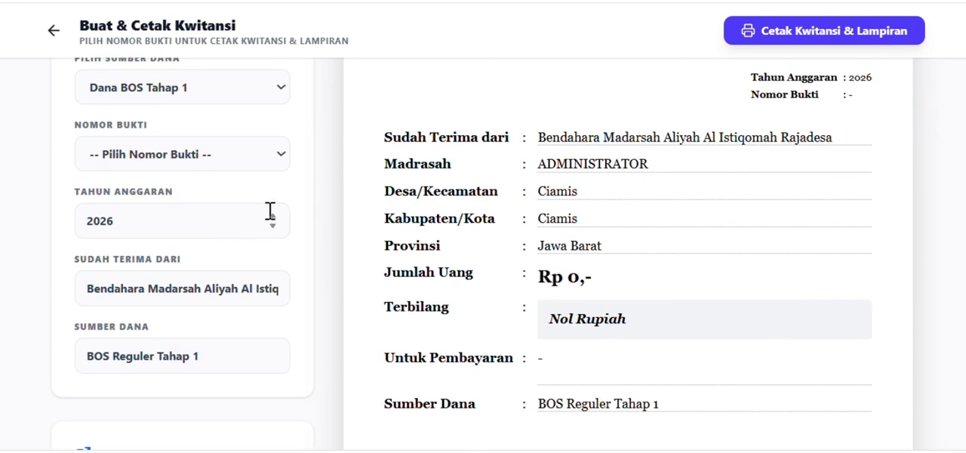
Check the available Nomor Bukti options against the entries in the Input Belanja table, and return to the dashboard.
click(264, 161)
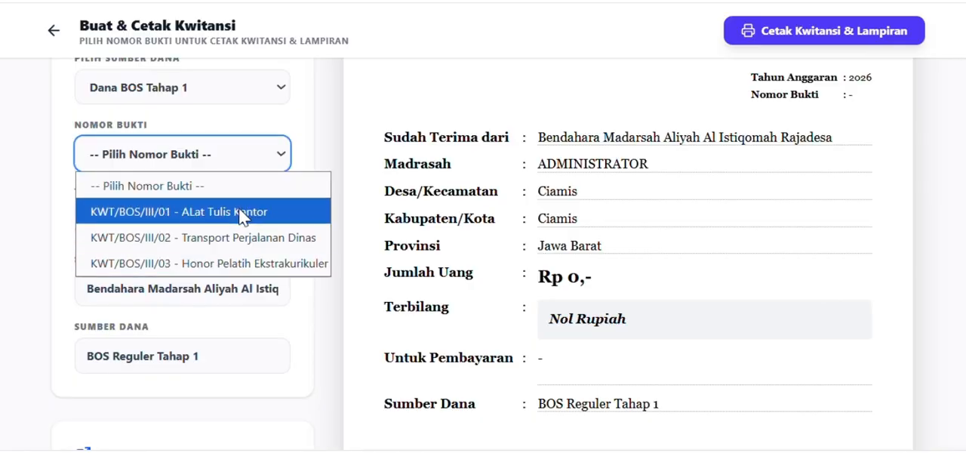
scroll(179, 104, up, 1)
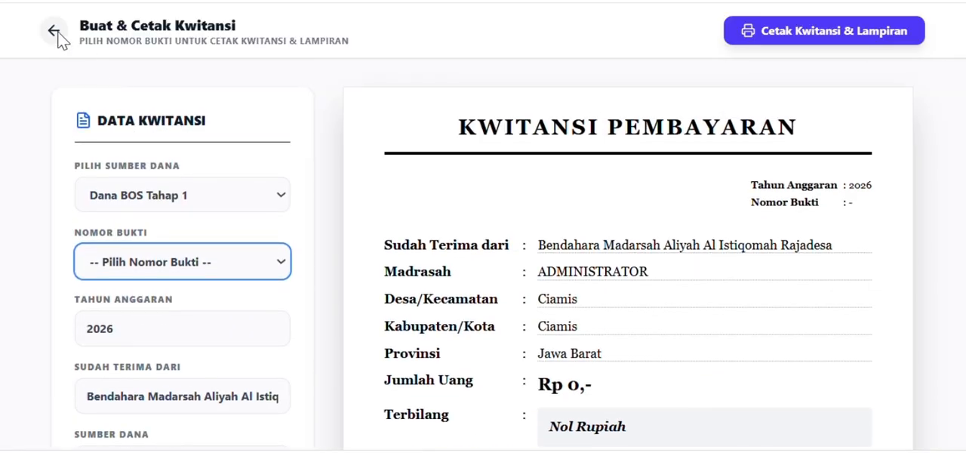
click(54, 30)
click(74, 197)
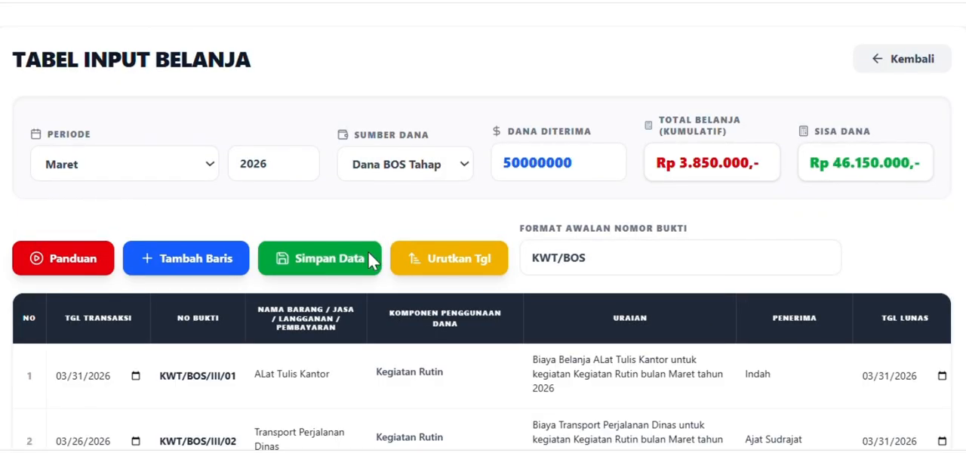
scroll(374, 287, down, 3)
scroll(421, 295, up, 3)
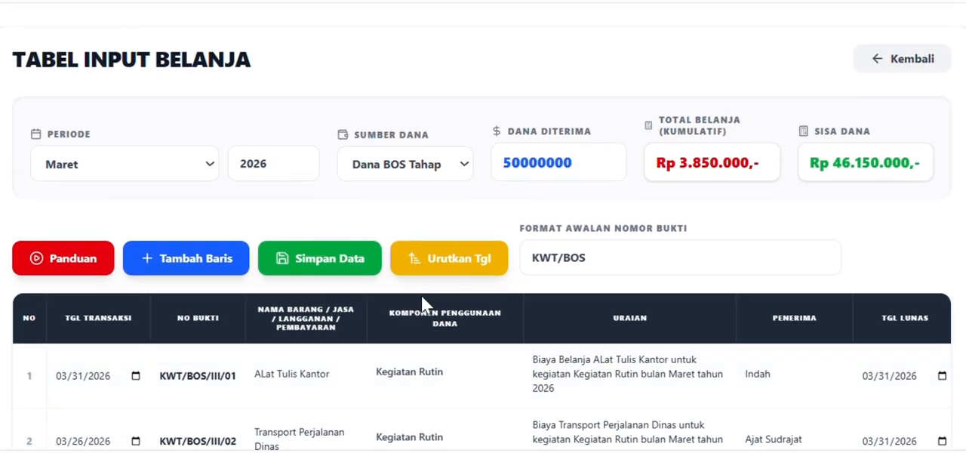
click(881, 61)
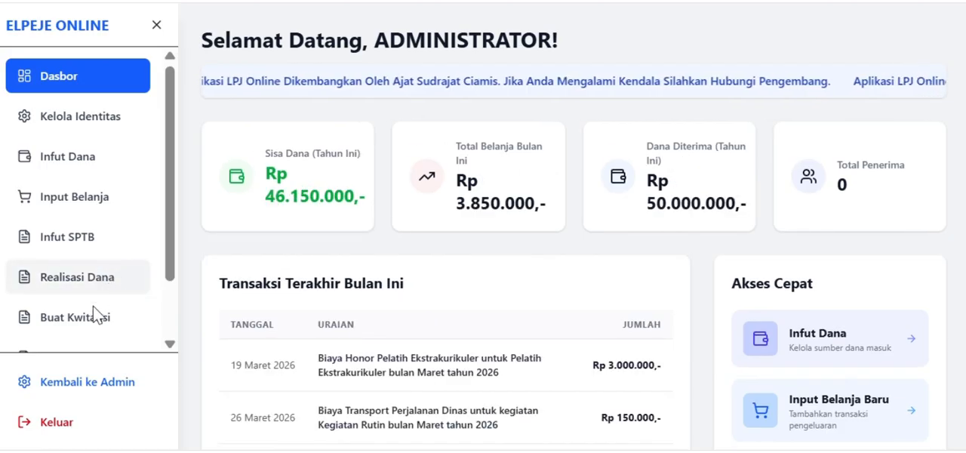
Open the Buat Kwitansi page and choose KWT/BOS/III/01 - ALat Tulis Kantor as the Nomor Bukti.
click(83, 317)
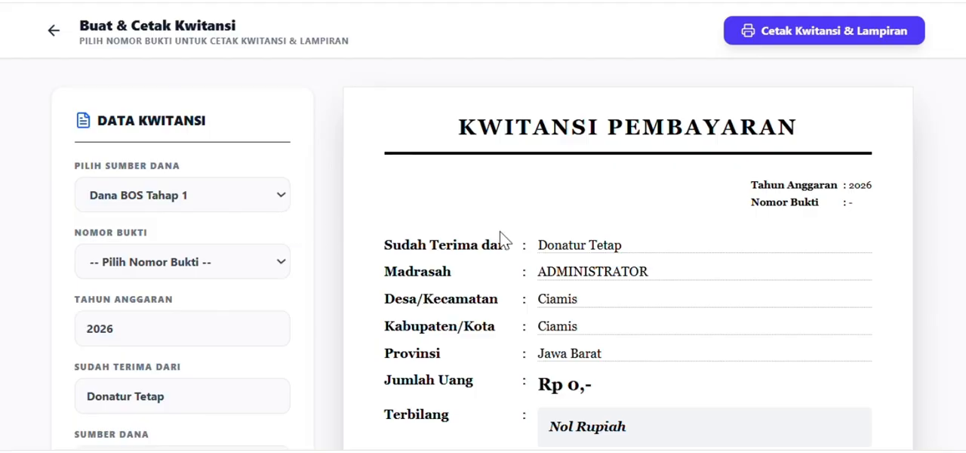
scroll(679, 219, down, 3)
scroll(470, 244, up, 3)
click(230, 264)
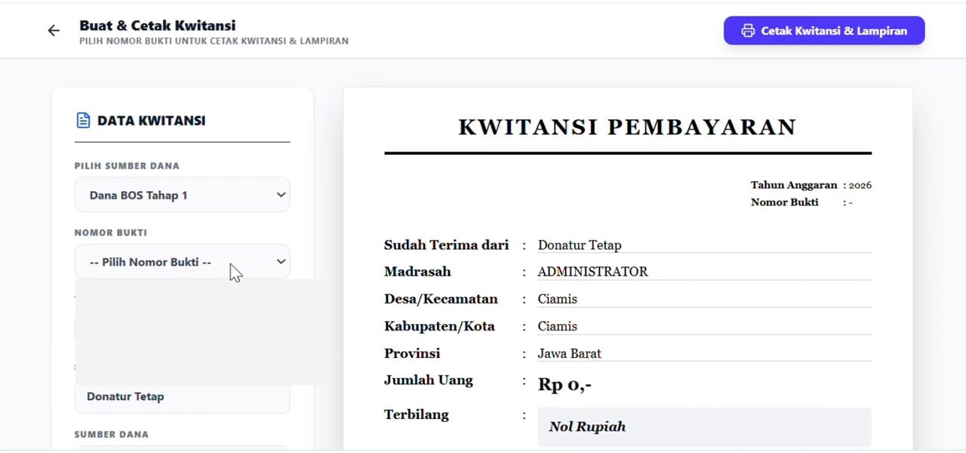
click(242, 322)
Examine the Jumlah Uang, Terbilang and Untuk Pembayaran lines filled into the receipt preview.
scroll(516, 264, down, 3)
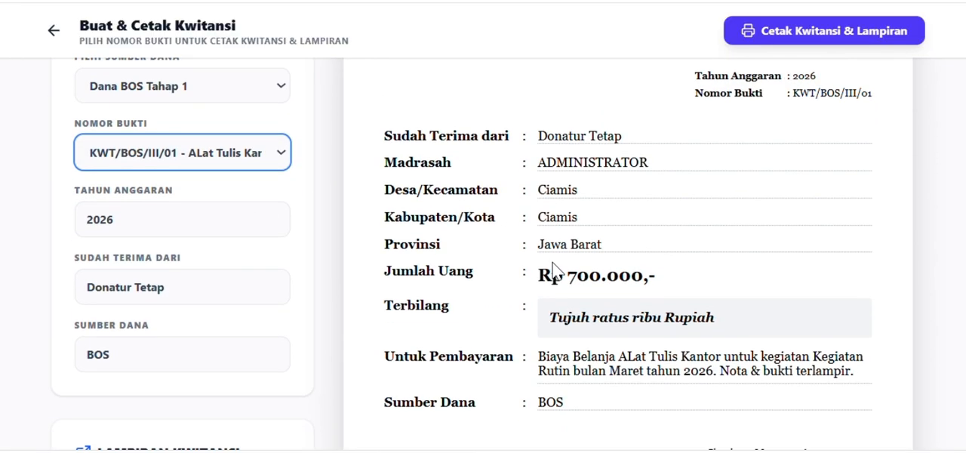
scroll(610, 250, up, 2)
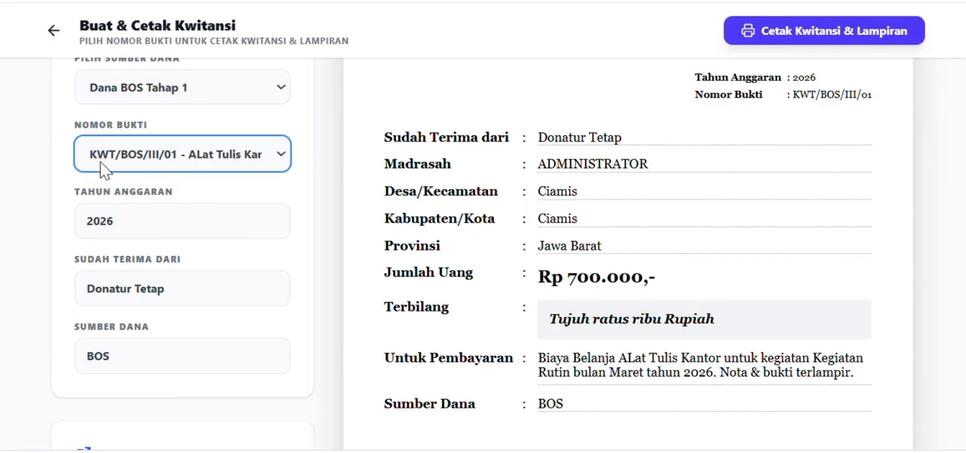
scroll(595, 184, down, 2)
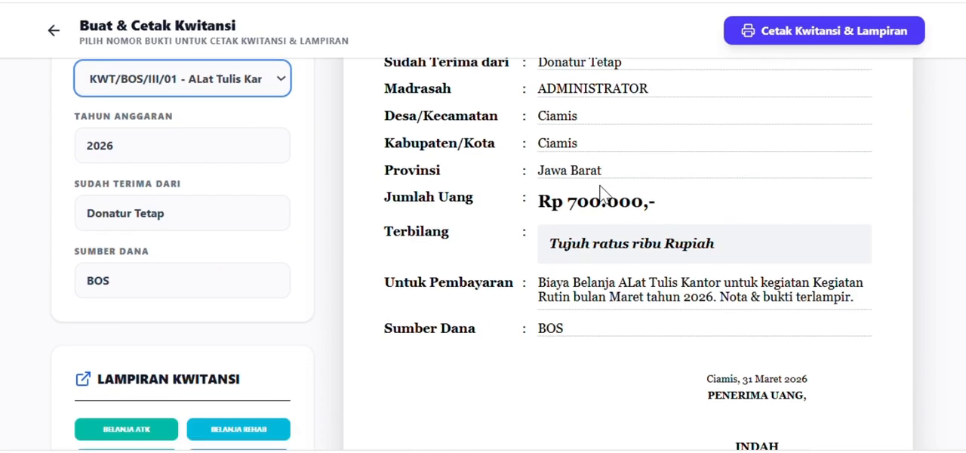
mouse_move(551, 169)
mouse_down()
mouse_move(648, 189)
mouse_move(567, 169)
mouse_up()
click(597, 162)
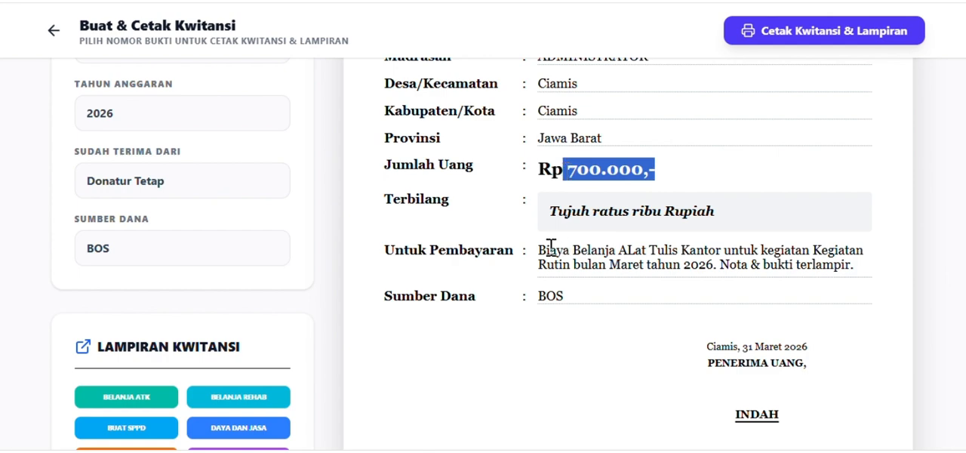
drag(550, 212, 714, 213)
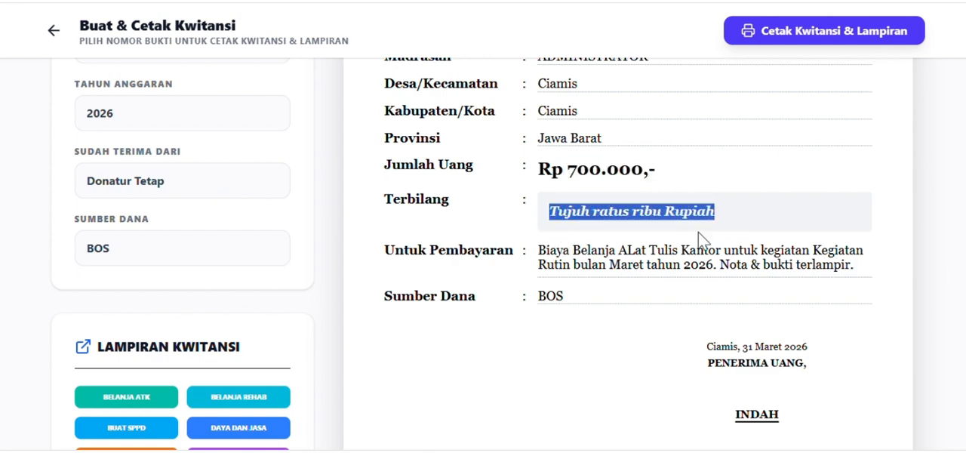
click(542, 250)
drag(542, 249, 636, 253)
scroll(289, 249, up, 2)
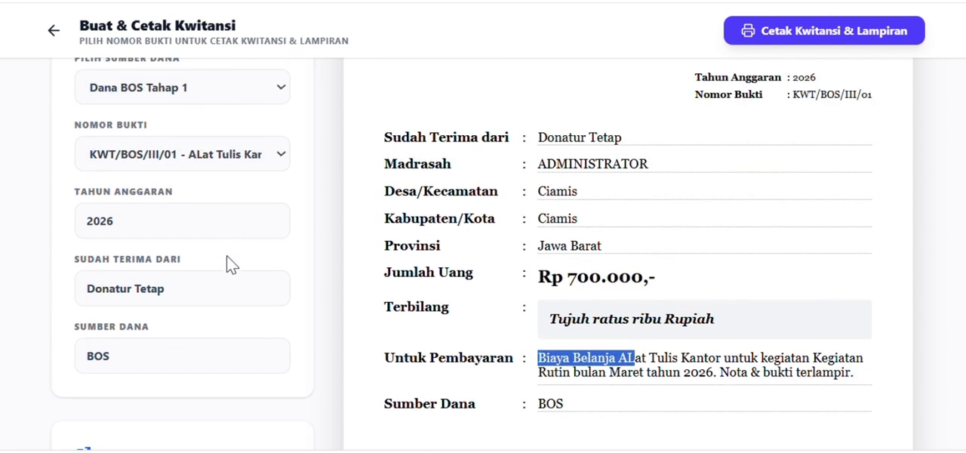
Set the Sudah Terima Dari field to "Bendahara Madarsah Aliyah Al istiqomah rajadesa".
drag(205, 292, 60, 302)
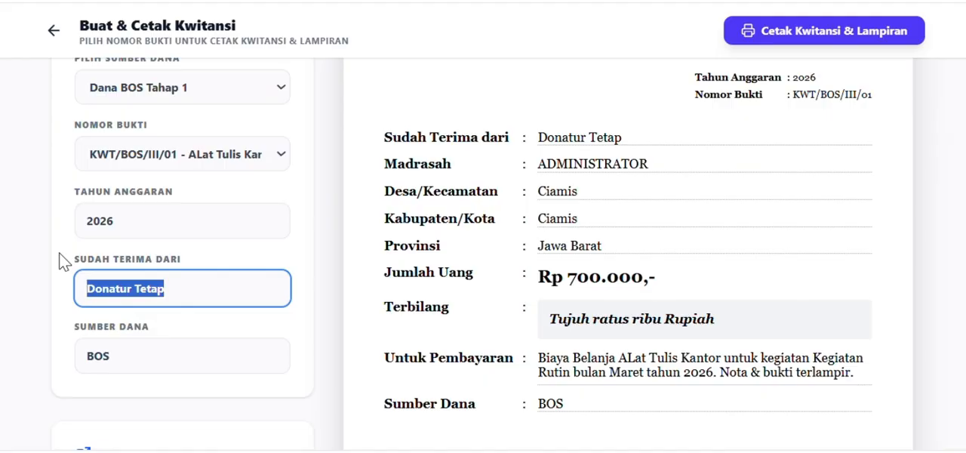
text(Bendahara M)
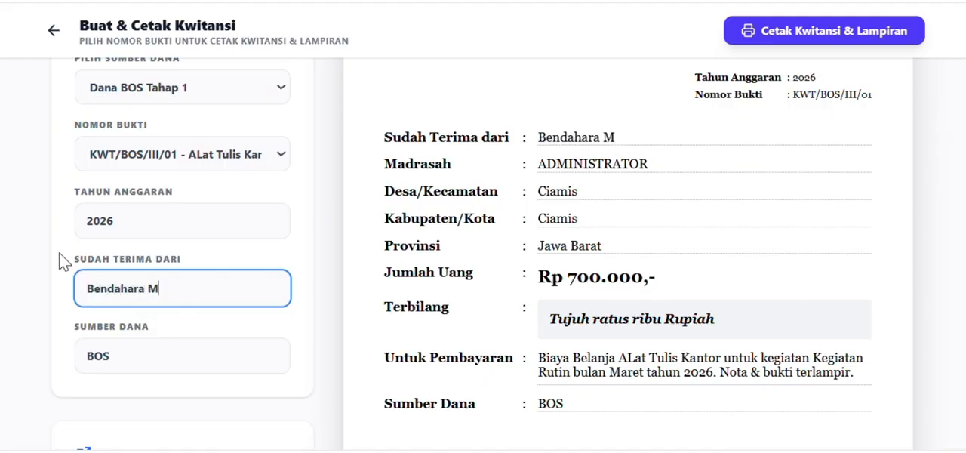
text(adarsah Aliyah)
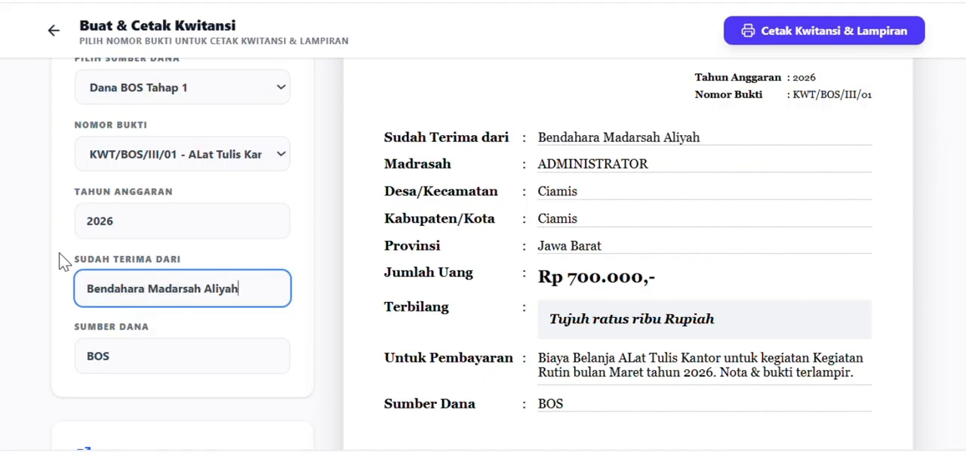
text( Al istiqom)
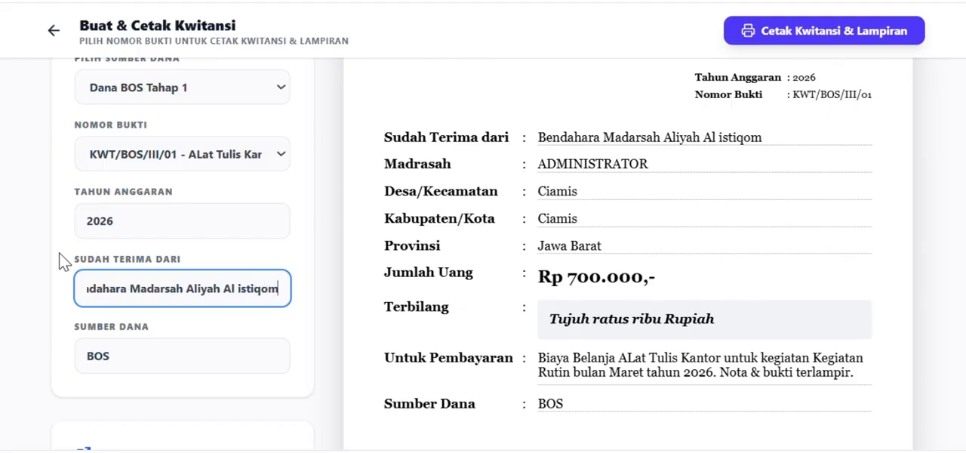
text(ah rajadesa)
Set the Sumber Dana field to "Bos Reguler Tahap 1".
key(Tab)
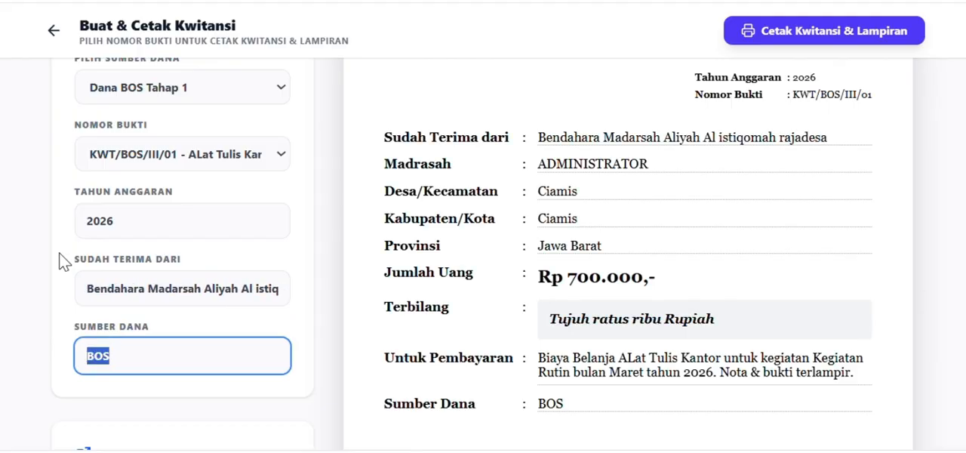
text(Bos Reg)
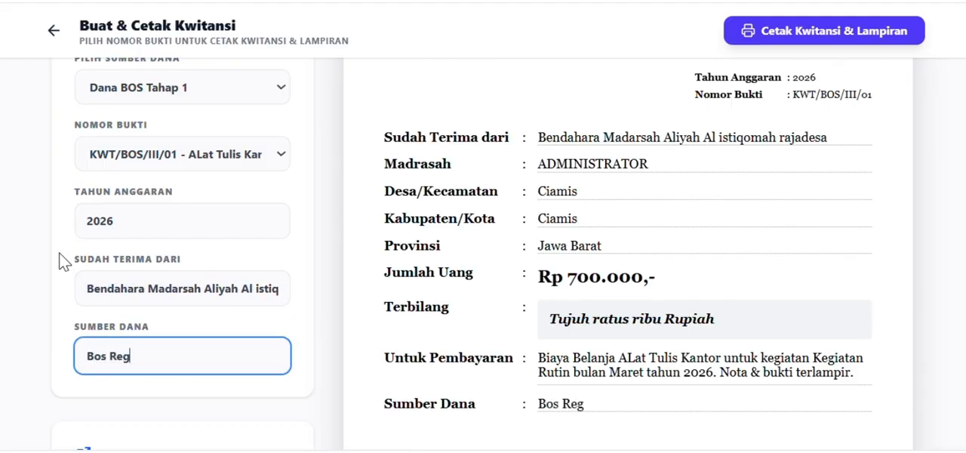
text(uler Tahap 1)
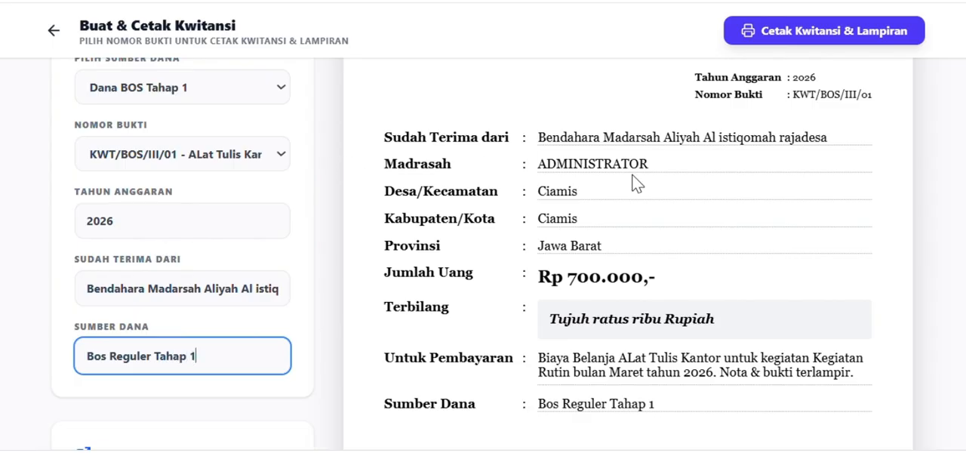
Read through the Untuk Pembayaran description in the receipt preview.
scroll(636, 183, down, 2)
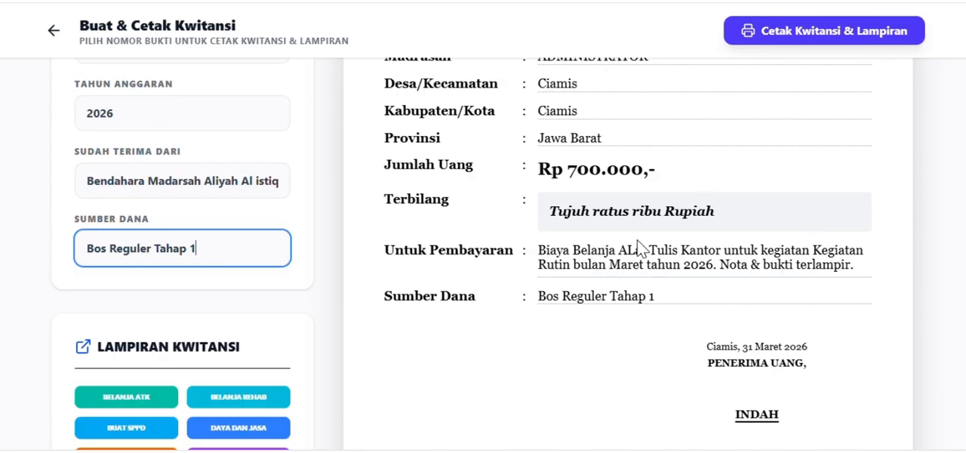
drag(544, 251, 588, 265)
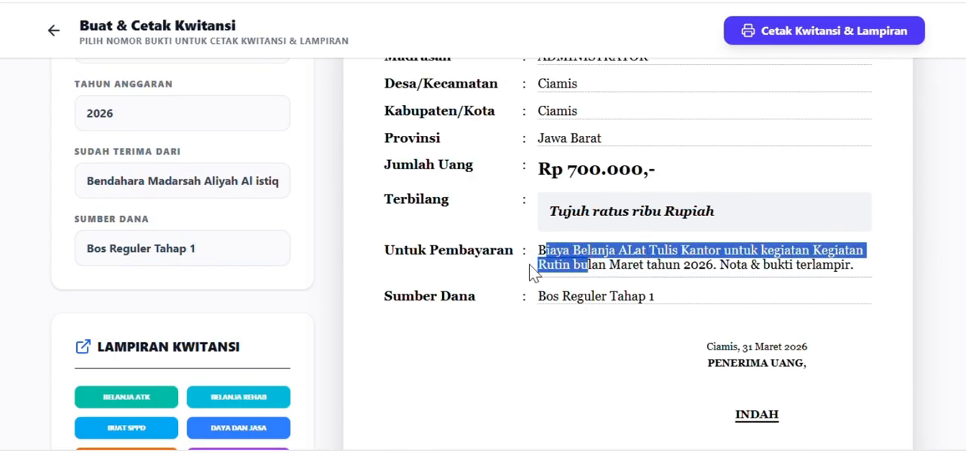
click(590, 263)
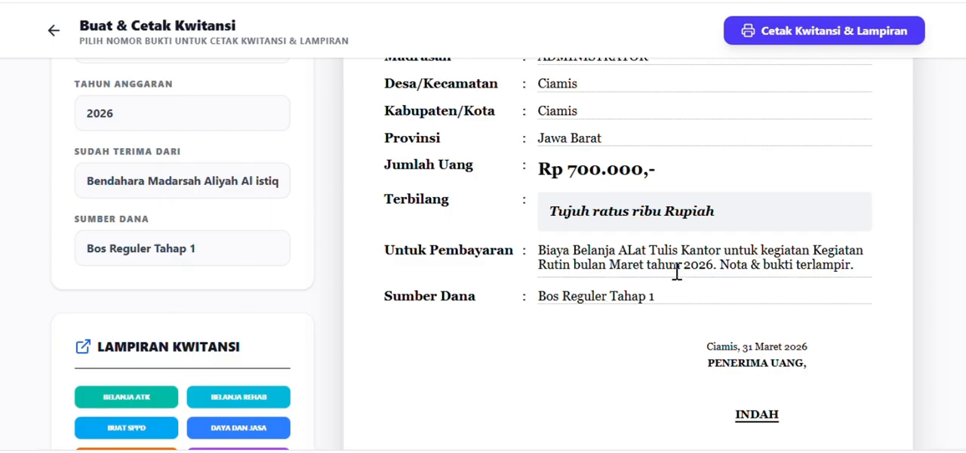
Preview the receipts for KWT/BOS/III/02 and KWT/BOS/III/03, and return the Nomor Bukti to KWT/BOS/III/01 - ALat Tulis Kantor.
scroll(805, 265, up, 3)
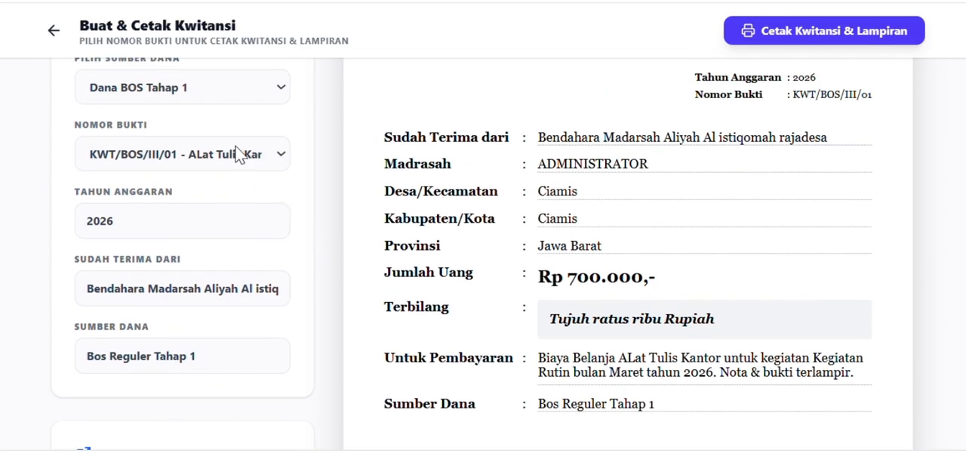
click(228, 156)
click(213, 237)
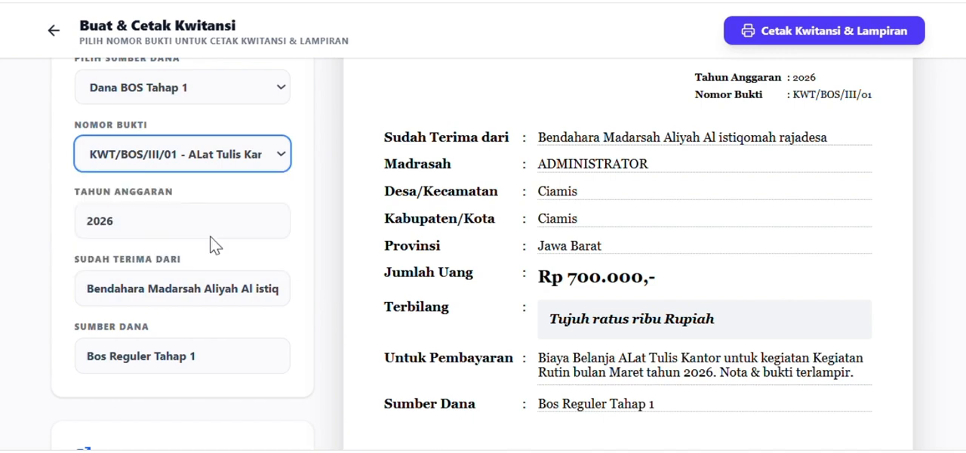
click(232, 160)
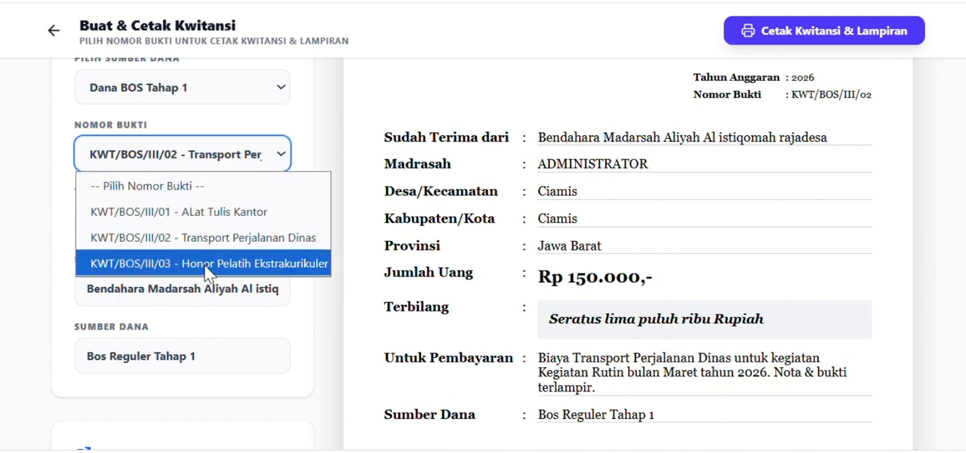
click(206, 265)
click(194, 155)
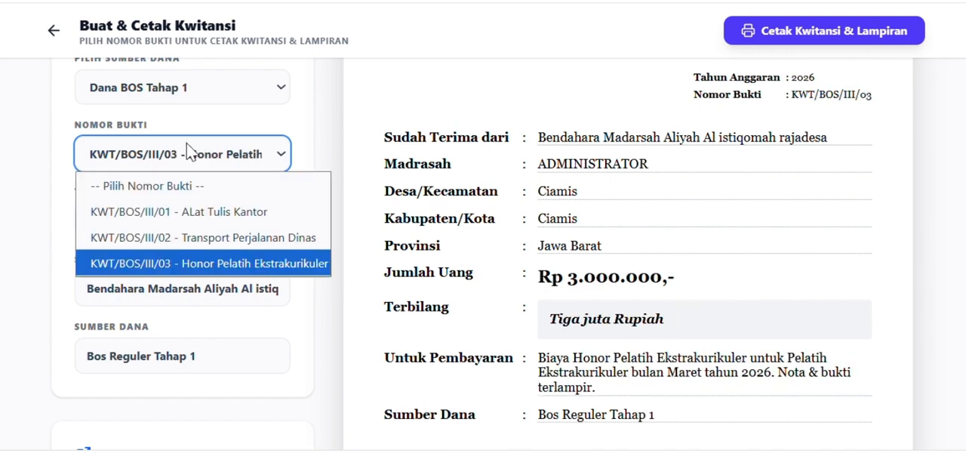
click(196, 211)
Review the receipt down to its signature blocks and add the Belanja ATK attachment.
scroll(482, 225, down, 5)
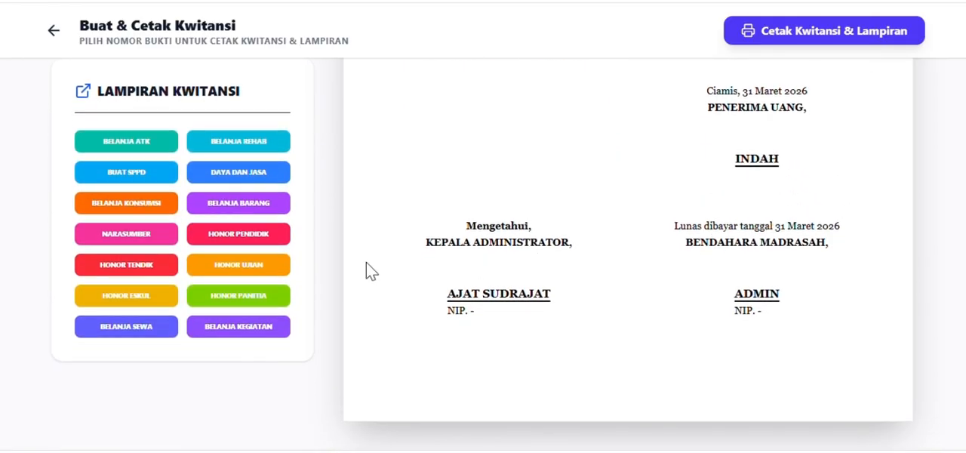
scroll(615, 237, up, 6)
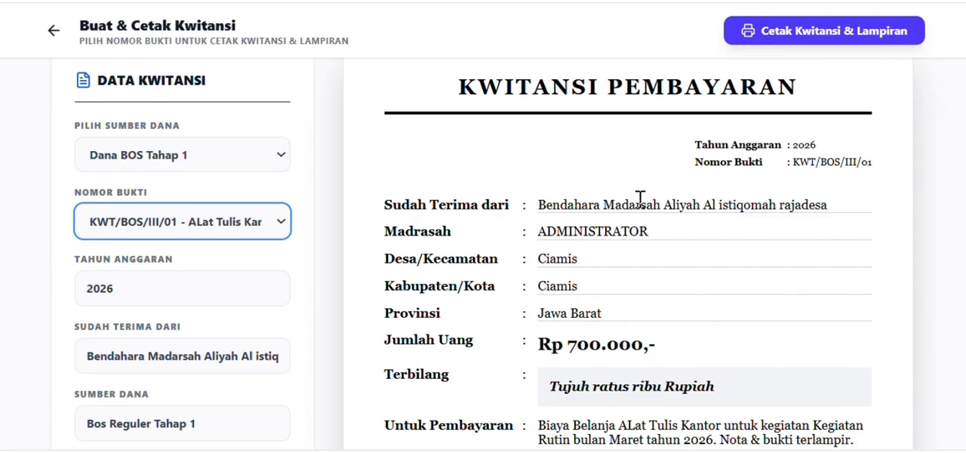
scroll(646, 205, down, 3)
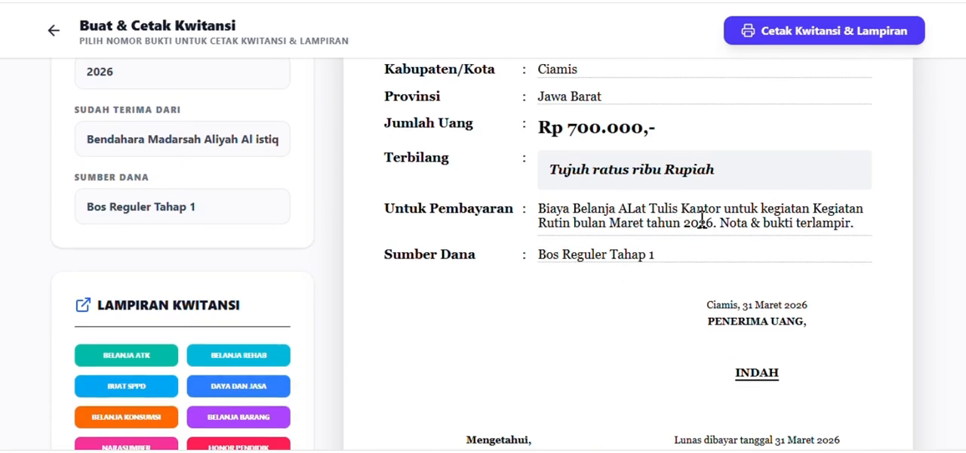
scroll(528, 249, down, 3)
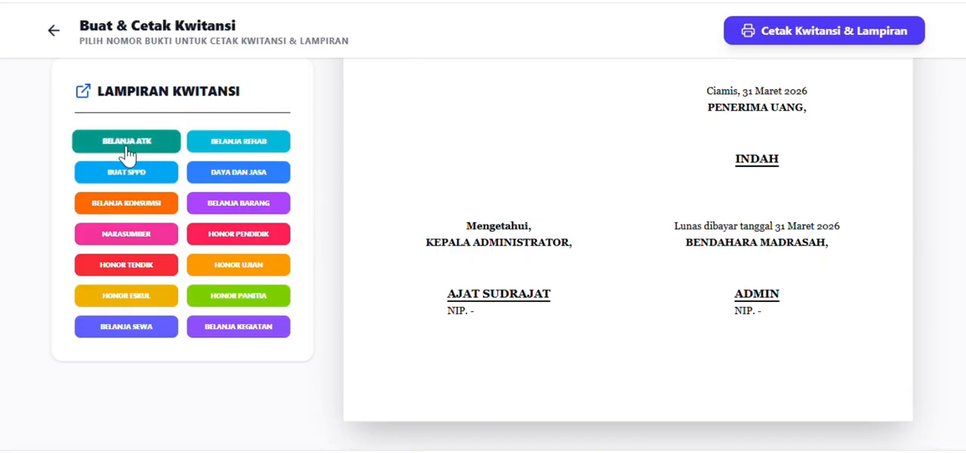
click(126, 153)
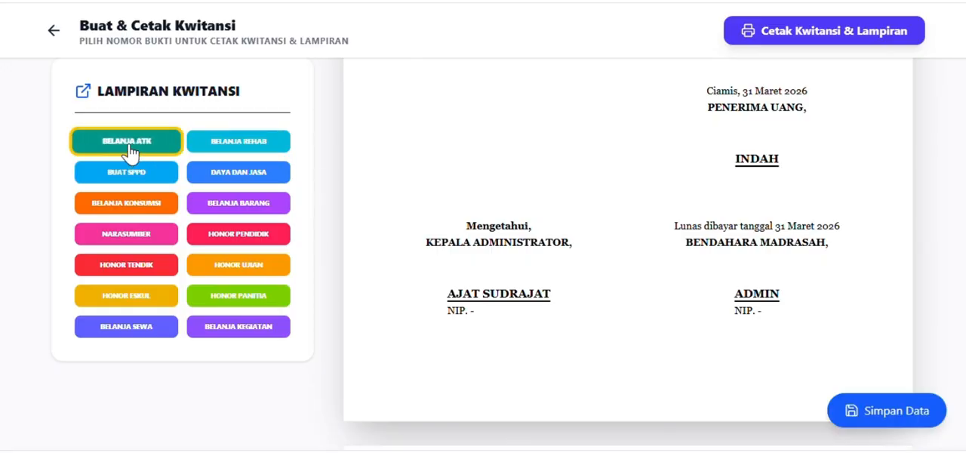
Examine the Nota Pesanan page of the attachment, including its title, number and addressed shop.
scroll(619, 227, down, 2)
scroll(622, 241, down, 5)
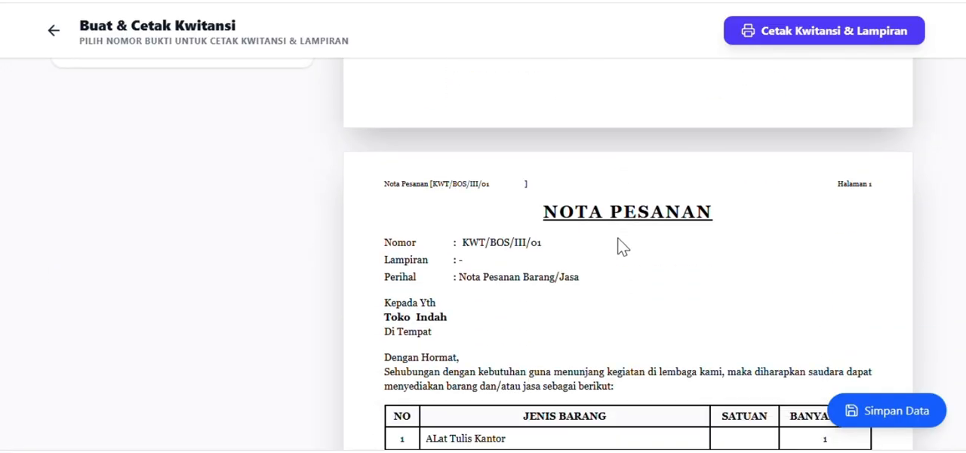
scroll(514, 184, up, 2)
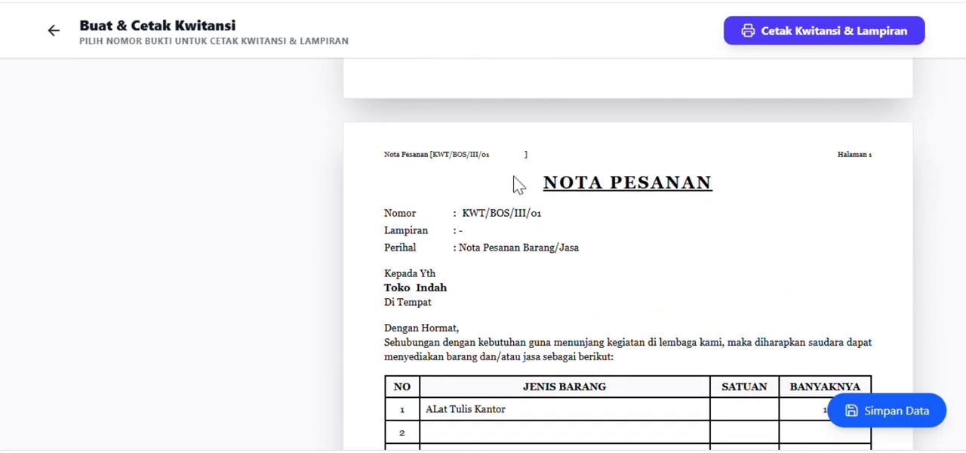
drag(543, 187, 705, 202)
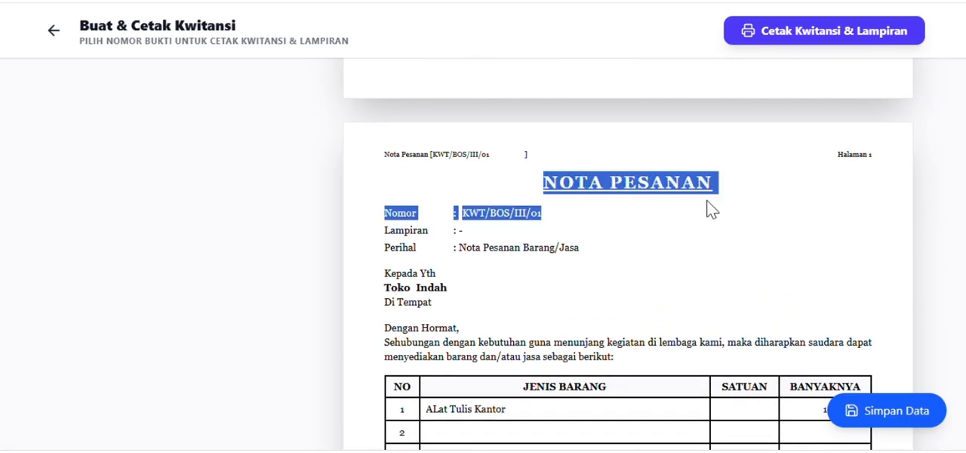
click(647, 206)
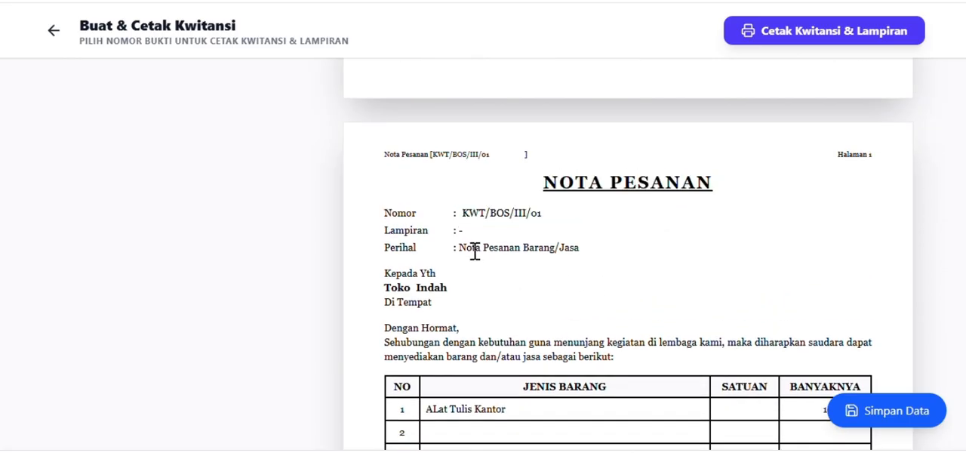
double_click(397, 288)
scroll(571, 308, down, 3)
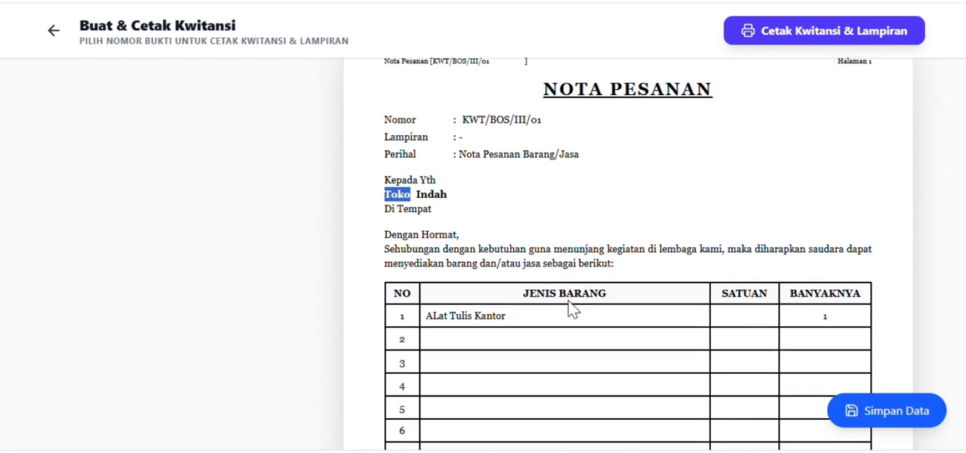
click(430, 194)
In row 1 of the Nota Pesanan table, set Satuan to Paket and Banyaknya to 1 Paket.
click(532, 192)
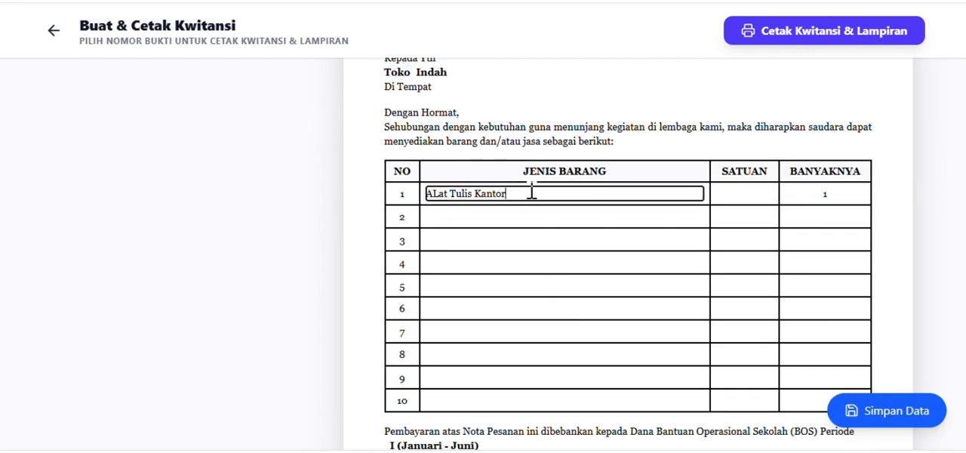
click(754, 195)
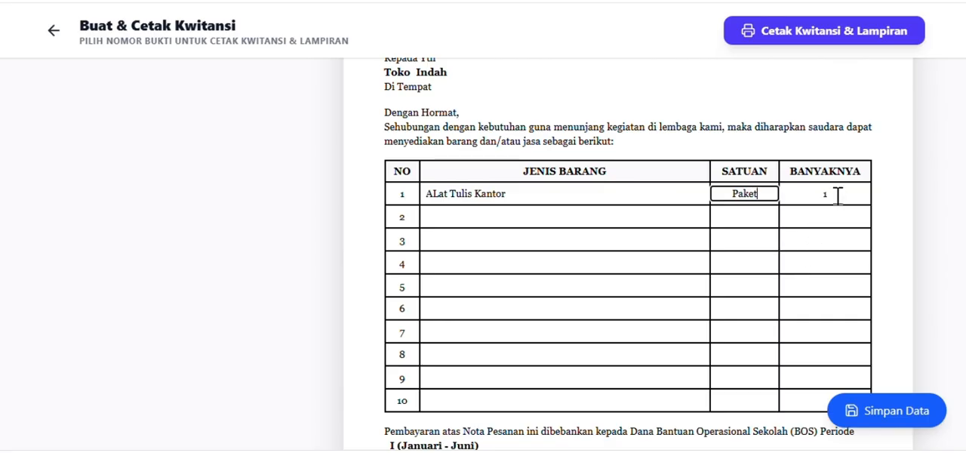
click(838, 195)
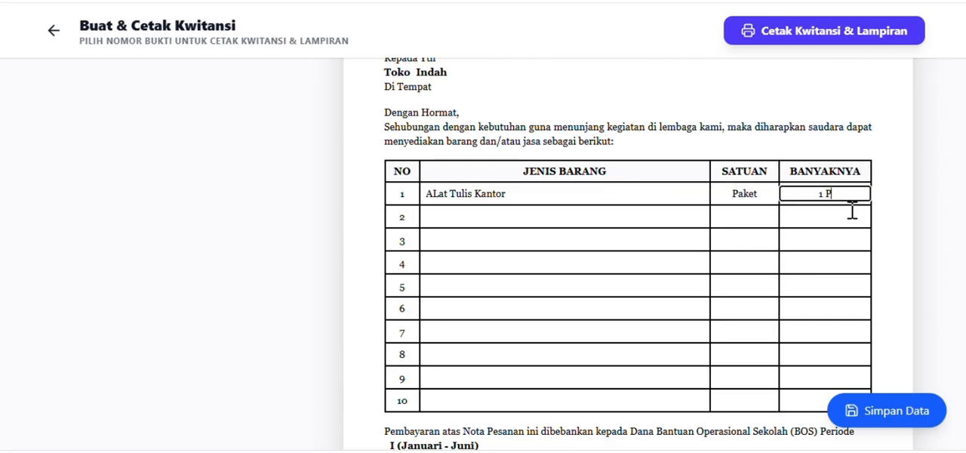
text(1 Paket)
Check the BOS period line below the Nota Pesanan table, and move on to the Dokumen Nota Belanja table.
scroll(793, 248, down, 3)
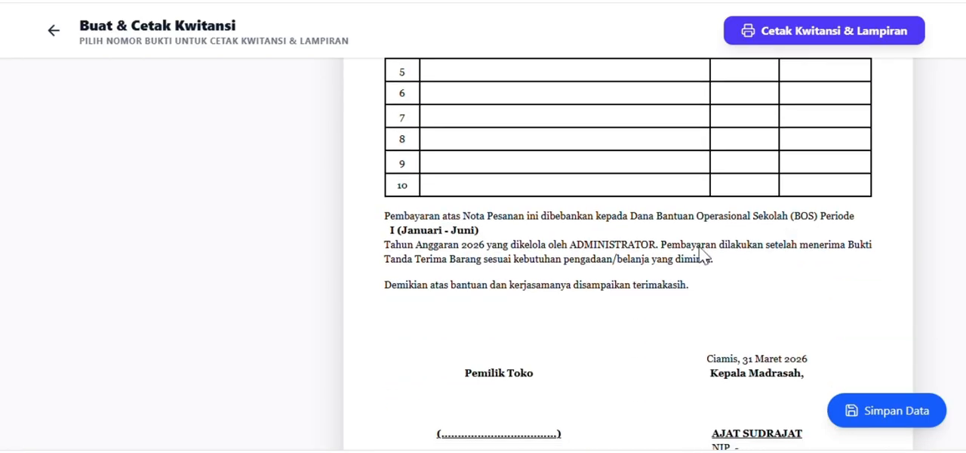
click(421, 235)
scroll(702, 259, down, 6)
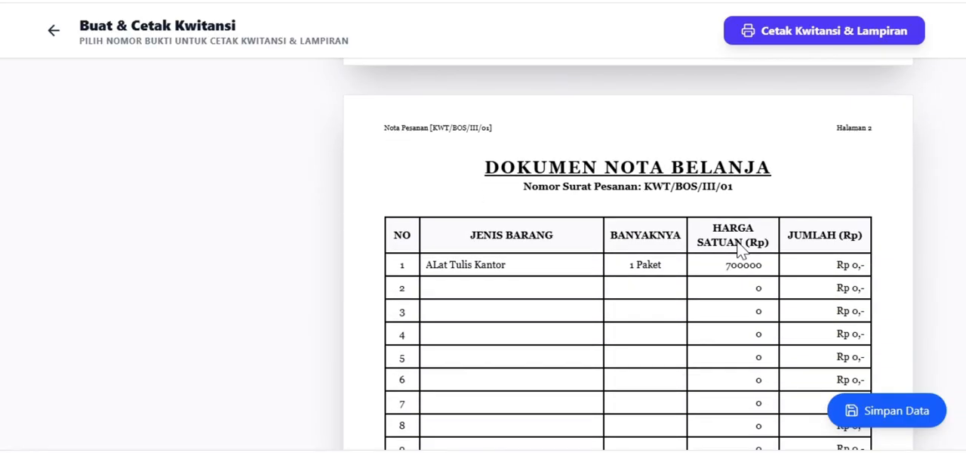
scroll(710, 196, down, 2)
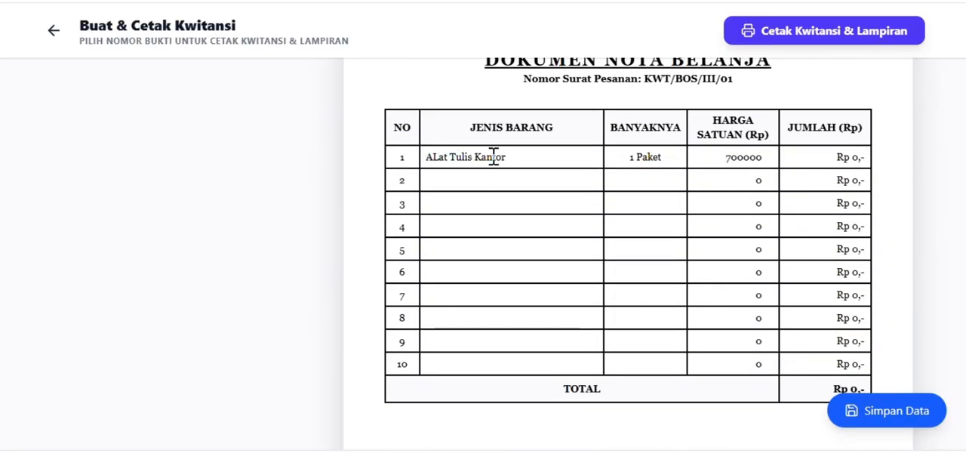
In row 1 of the Dokumen Nota Belanja table, replace the item with Spidol, quantity 10, unit price 5000.
click(518, 157)
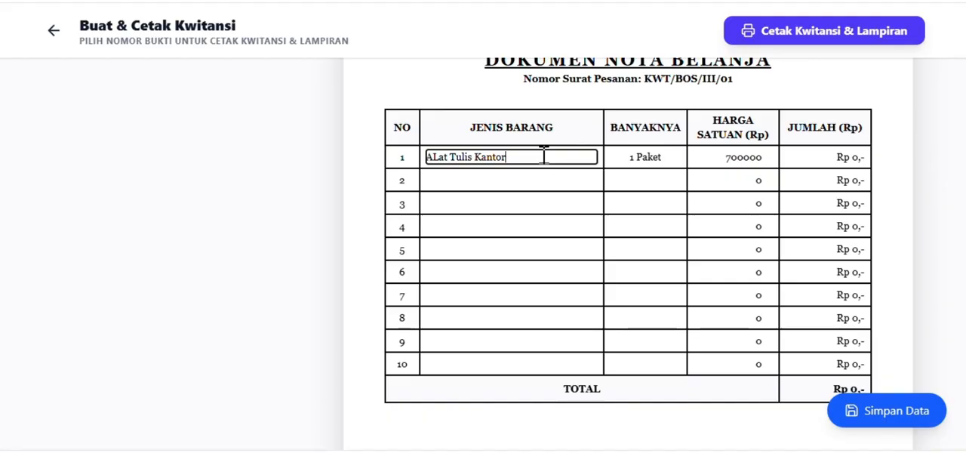
drag(544, 156, 421, 162)
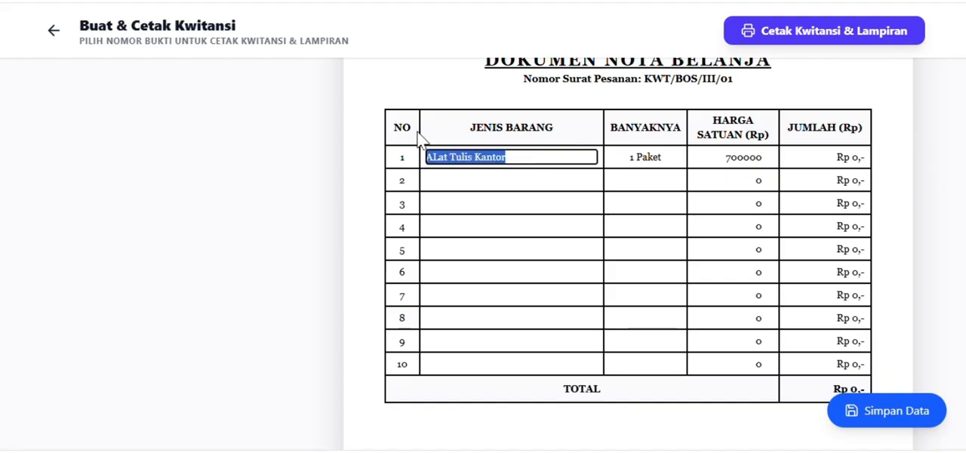
text(Spidol)
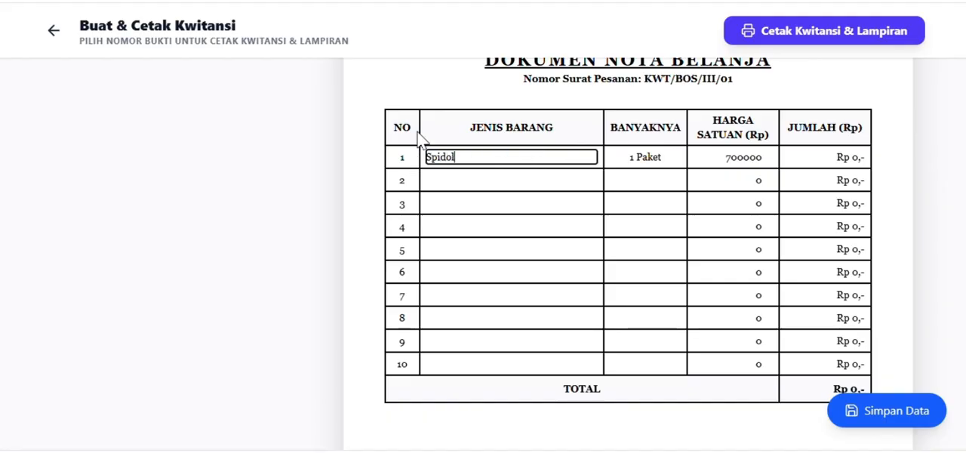
key(Tab)
text(10)
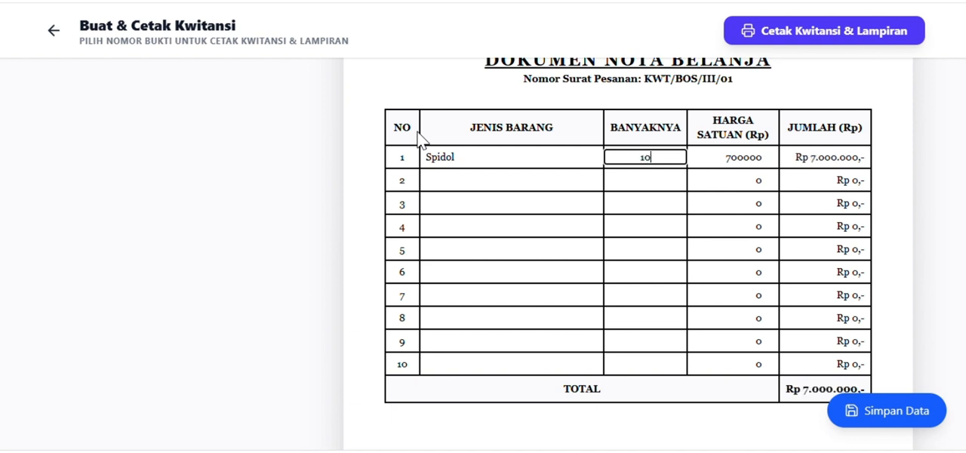
key(Tab)
text(5)
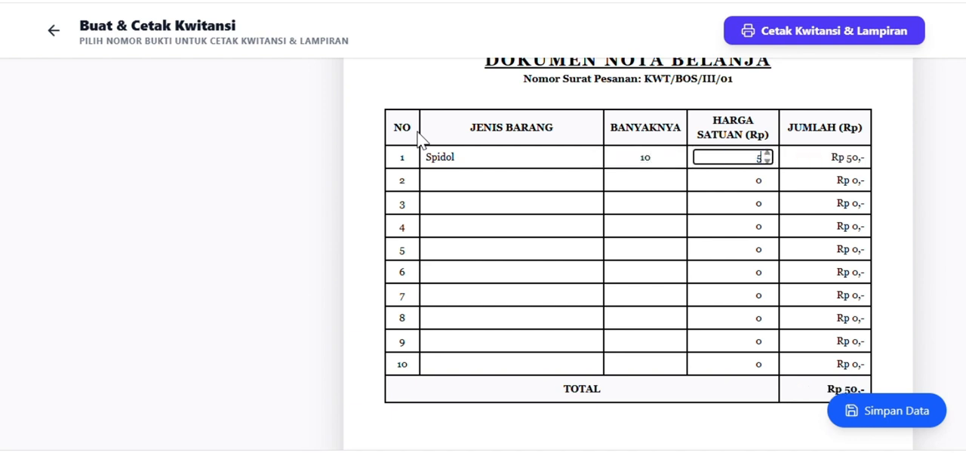
text(000)
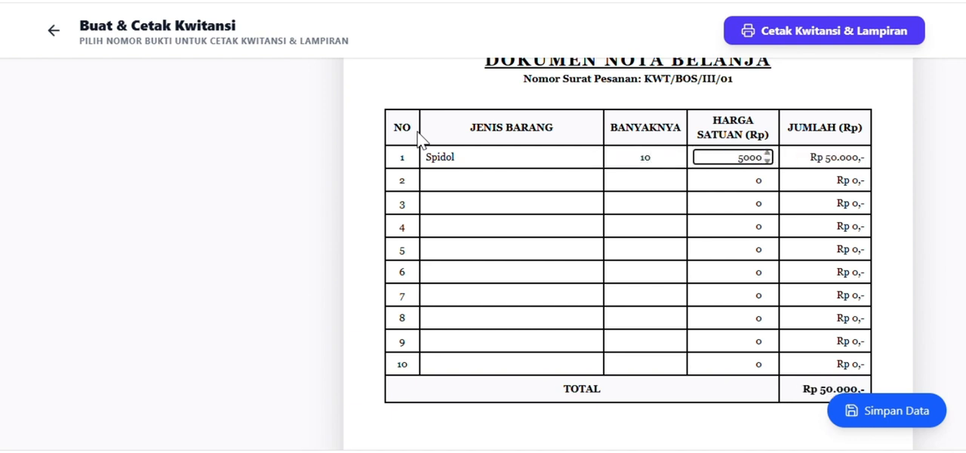
Fill row 2 of the Dokumen Nota Belanja table with Penggaris, quantity 10, unit price 10000.
key(Tab)
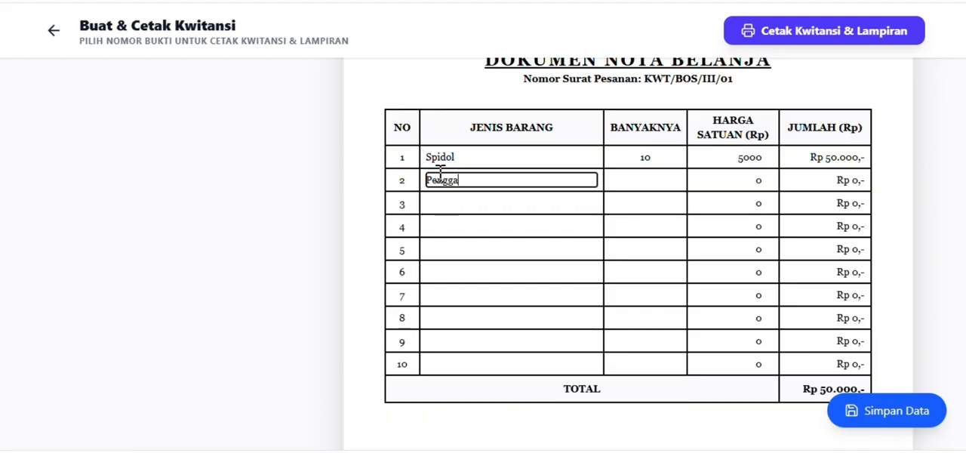
text(Penggaris)
key(Tab)
text(10)
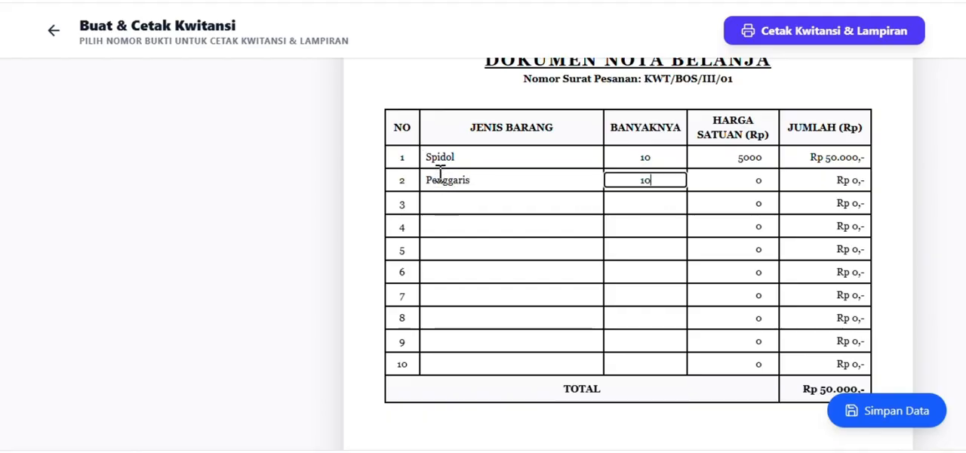
key(Tab)
text(10000)
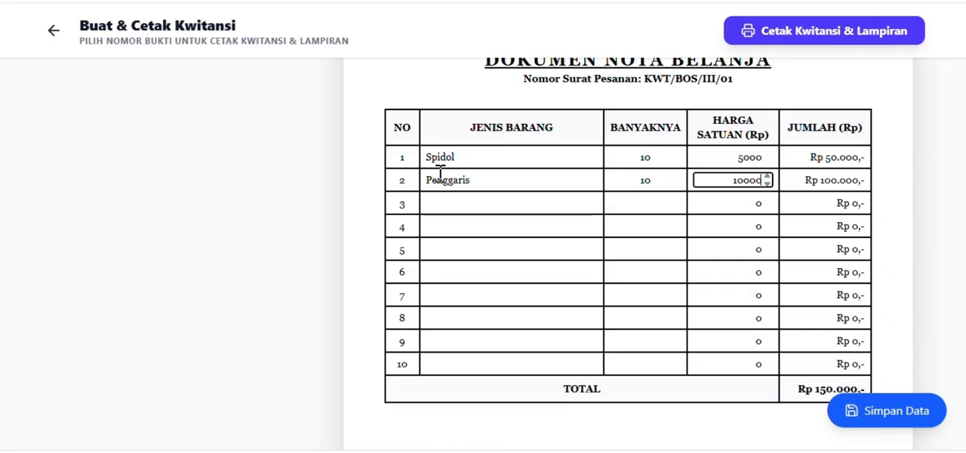
Fill row 3 of the Dokumen Nota Belanja table with Tinta, quantity 10, unit price 25000.
key(Tab)
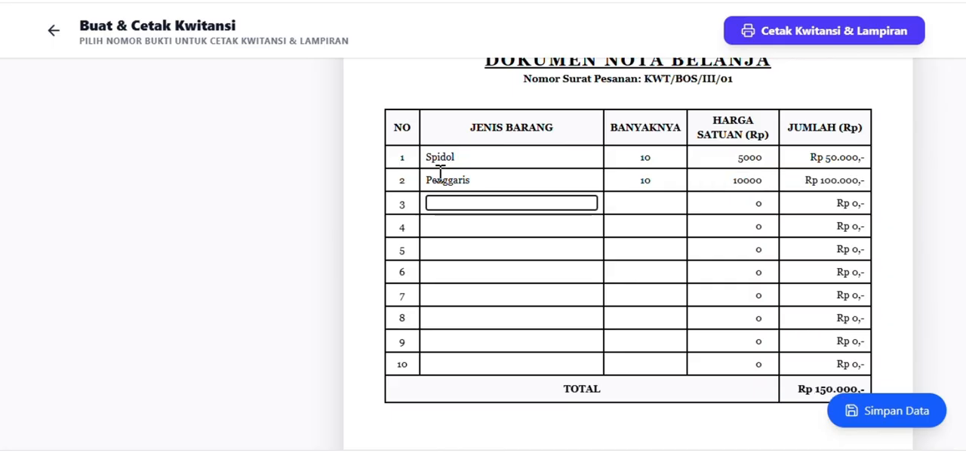
text(Tinta)
key(Tab)
text(10)
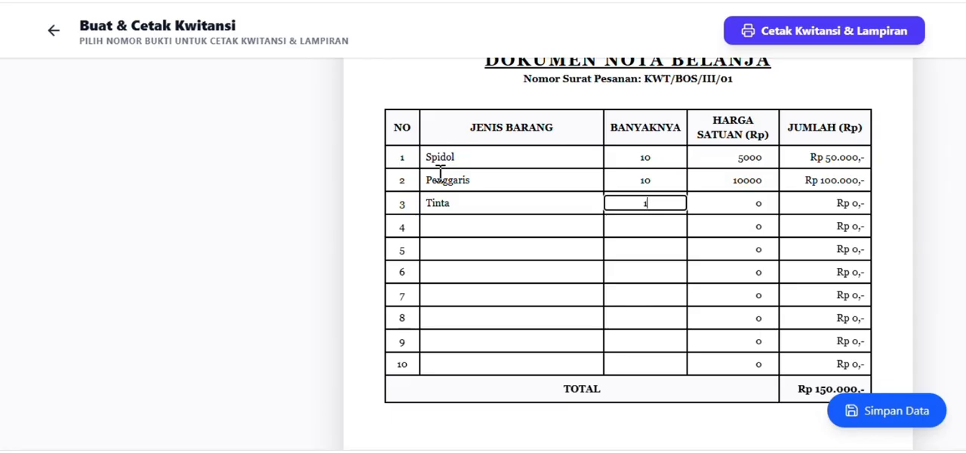
key(Tab)
text(25000)
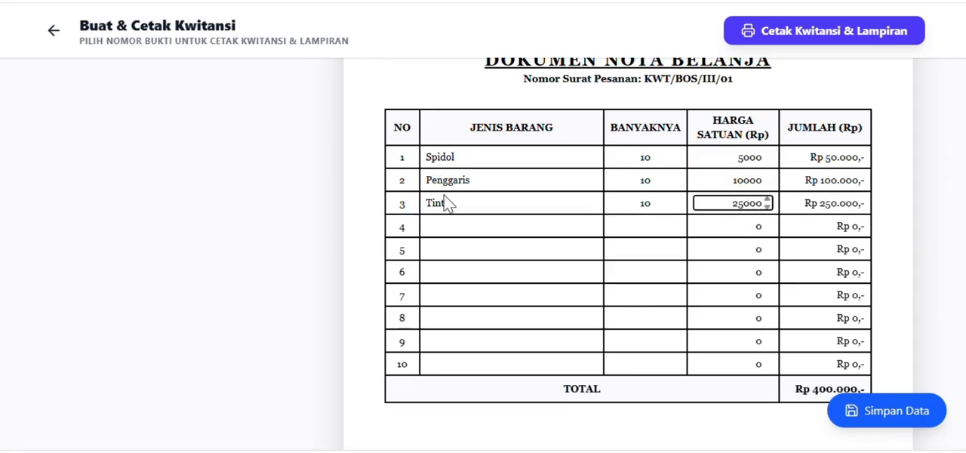
Check the remaining empty item rows and the total of the Dokumen Nota Belanja table.
scroll(623, 231, down, 3)
scroll(576, 161, up, 3)
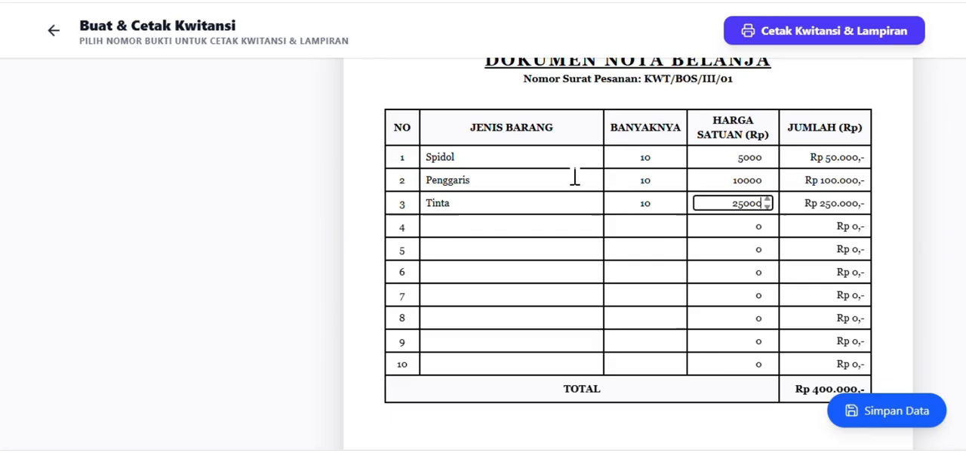
click(471, 225)
click(473, 248)
click(468, 271)
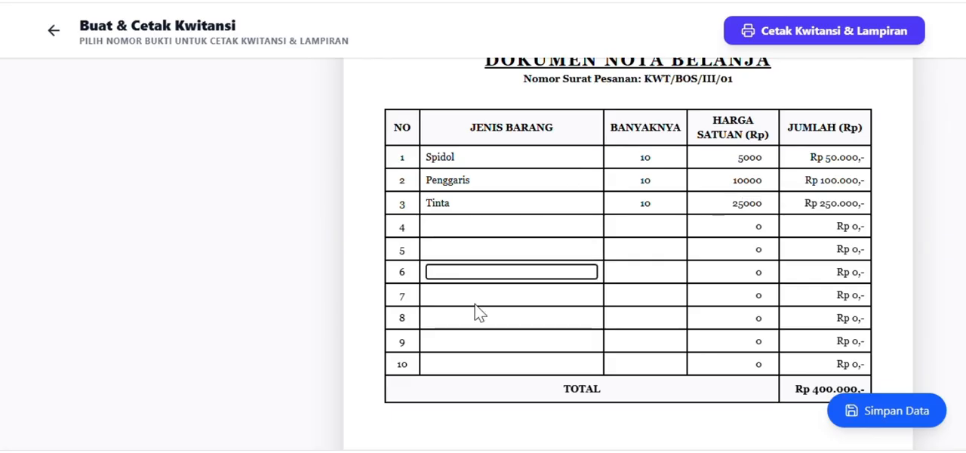
scroll(596, 242, up, 3)
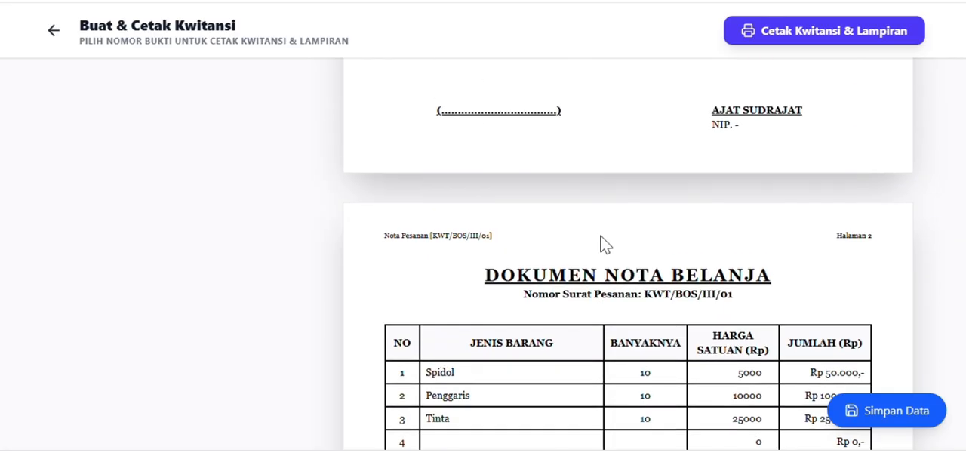
scroll(823, 362, down, 6)
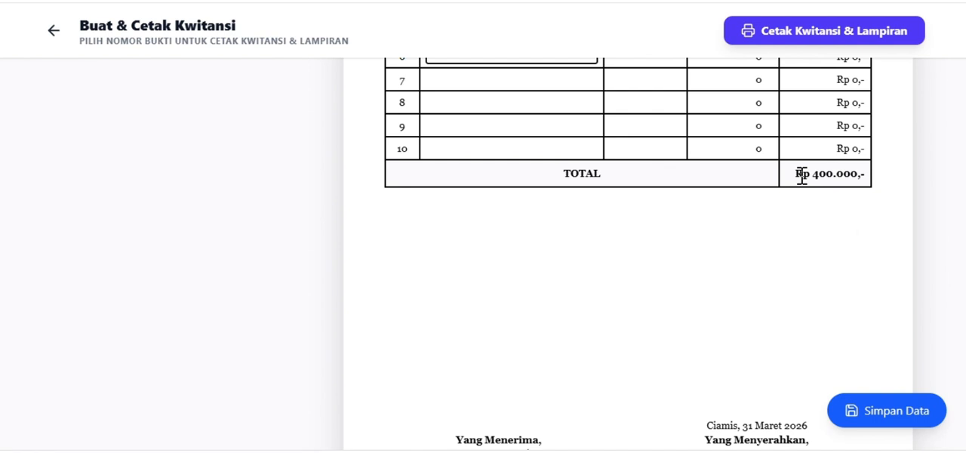
Examine the Dokumen Faktur/Nota Belanja page and open its photo upload, leaving without choosing a file.
scroll(802, 175, down, 3)
scroll(801, 175, down, 5)
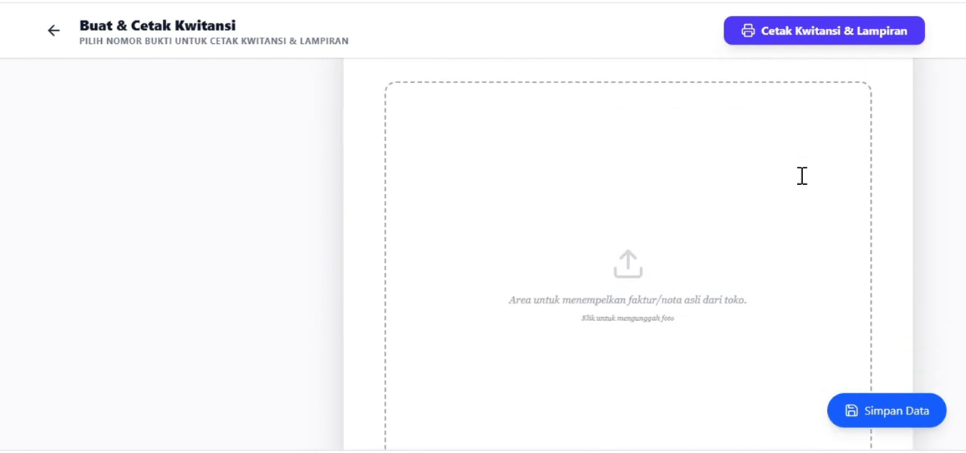
scroll(637, 223, up, 2)
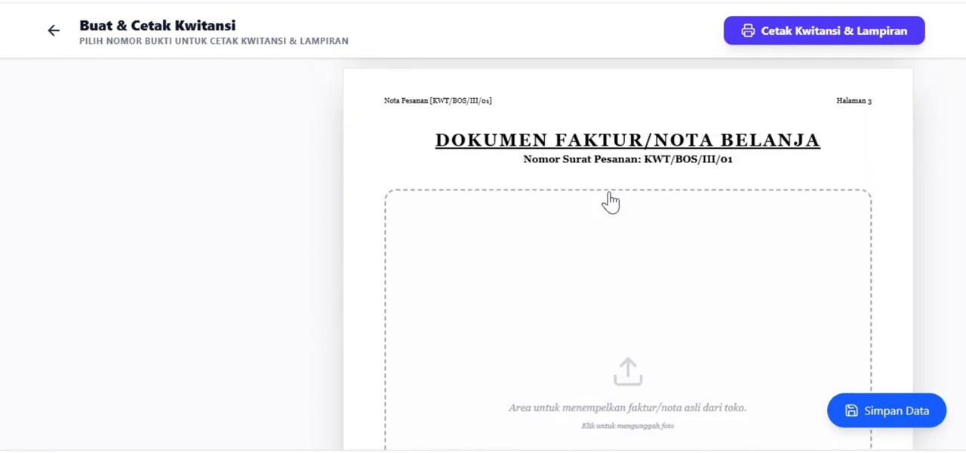
scroll(639, 204, down, 2)
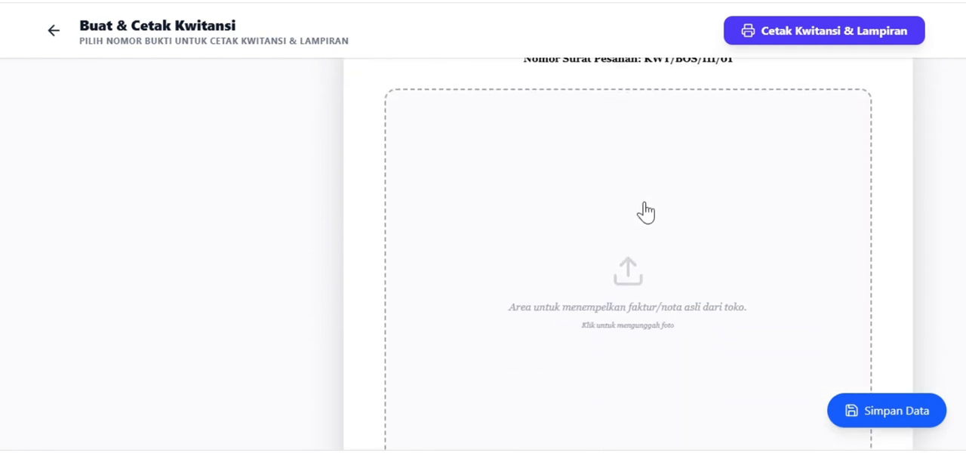
click(630, 273)
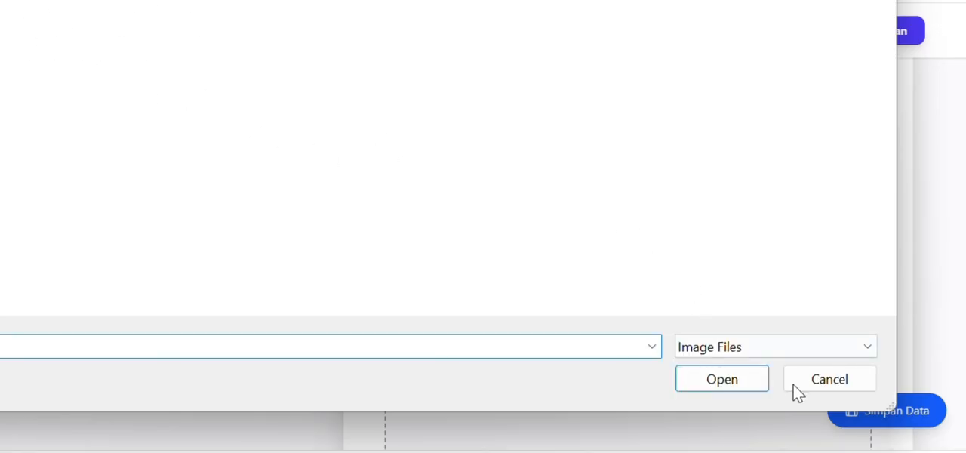
click(830, 379)
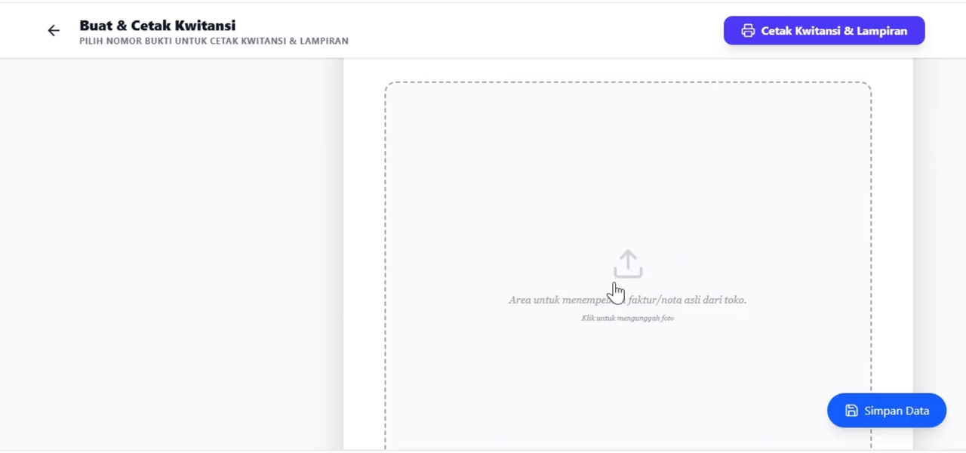
Review the invoice area and the signature blocks of the attachment pages and the receipt.
scroll(635, 296, down, 2)
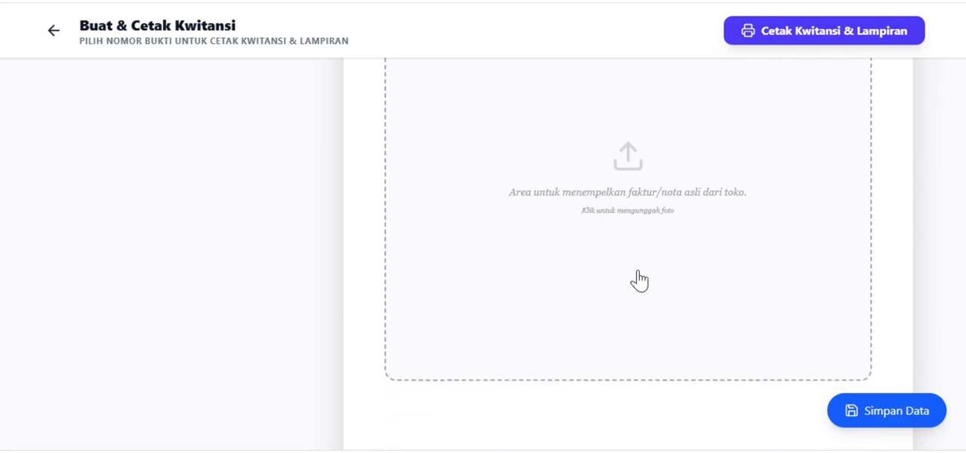
scroll(639, 280, down, 4)
scroll(657, 238, up, 15)
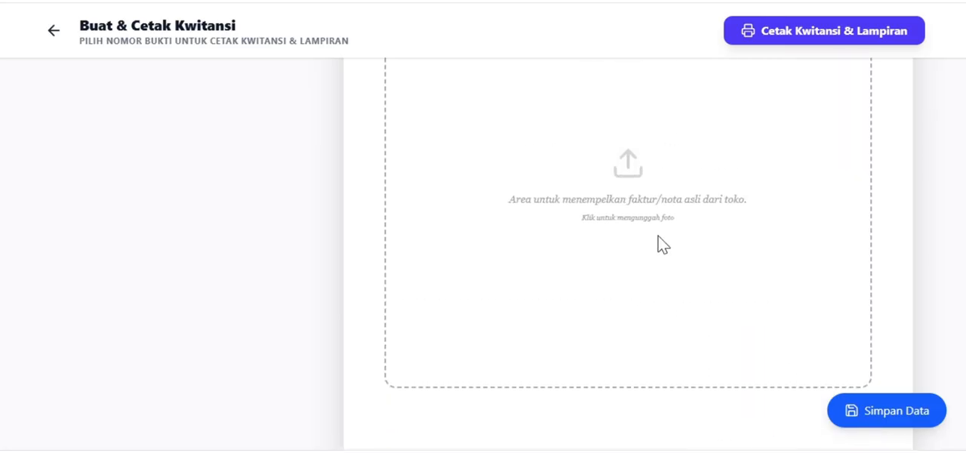
scroll(665, 250, down, 14)
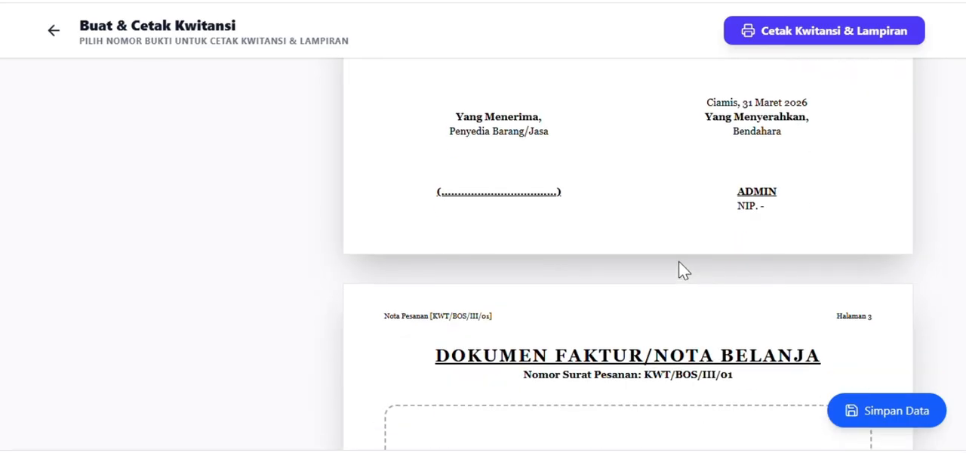
scroll(729, 335, down, 1)
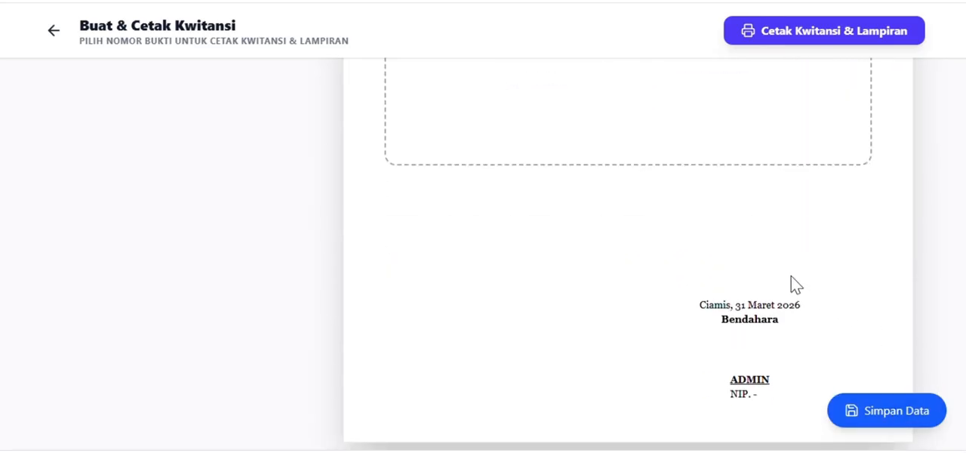
scroll(785, 284, up, 20)
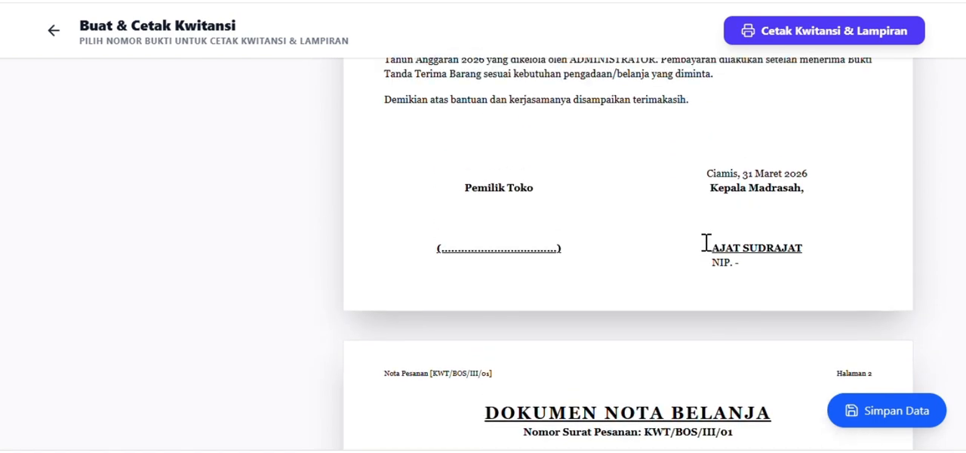
scroll(706, 242, up, 15)
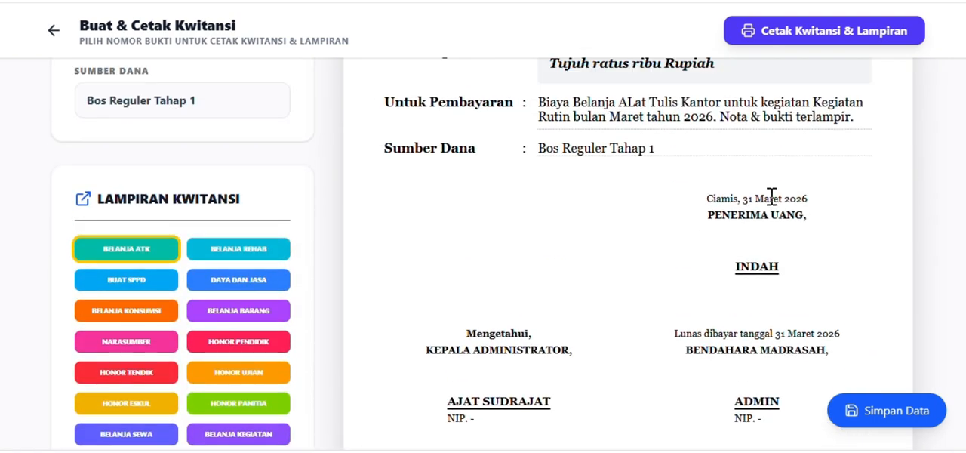
Preview the receipt and its attachment pages for printing, and leave the preview without saving.
scroll(738, 200, down, 2)
click(851, 44)
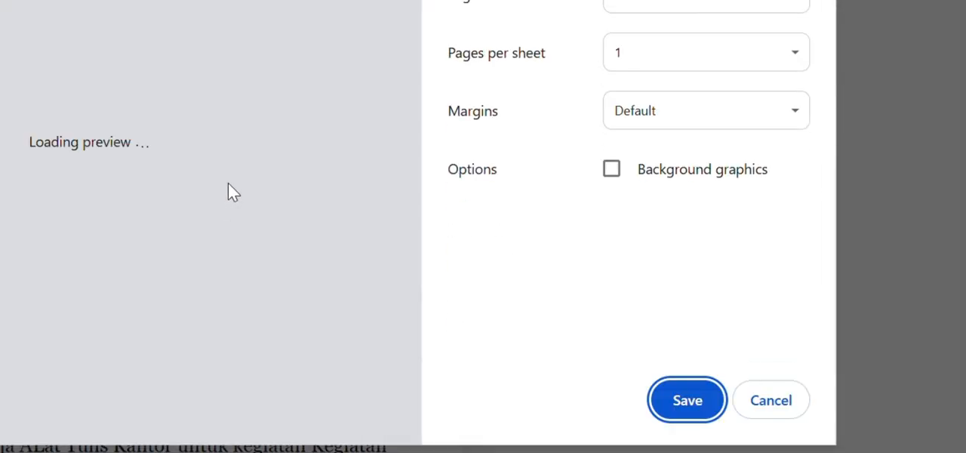
scroll(209, 219, down, 7)
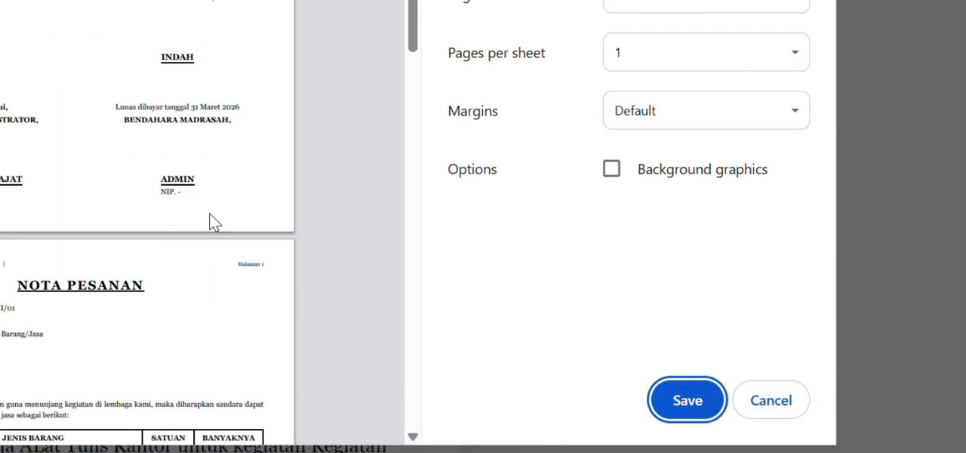
scroll(214, 234, down, 10)
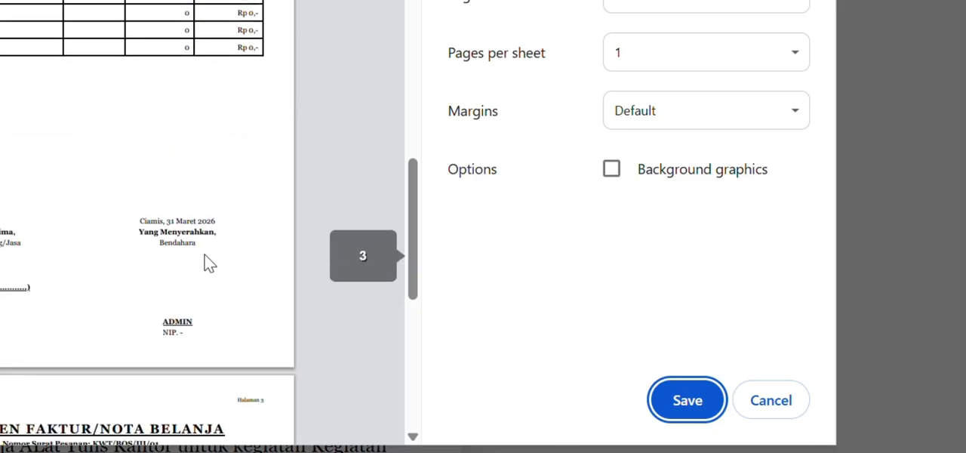
click(779, 409)
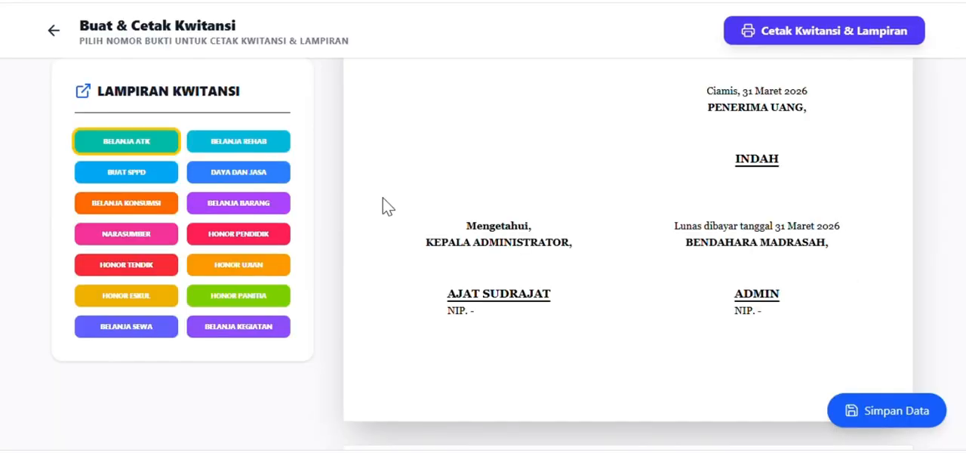
Switch the receipt's Nomor Bukti to KWT/BOS/III/02 - Transport Perjalanan Dinas and go to its attachment options.
scroll(606, 193, down, 4)
scroll(612, 214, up, 4)
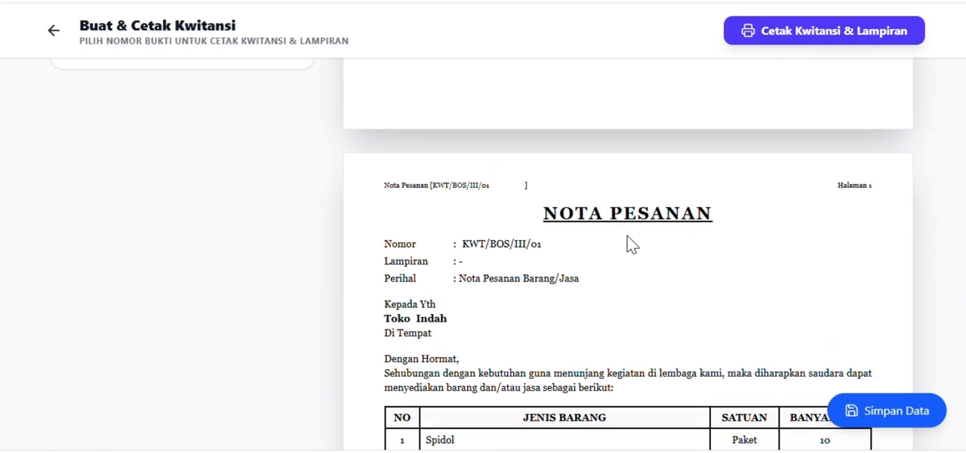
scroll(628, 244, up, 2)
scroll(626, 244, down, 2)
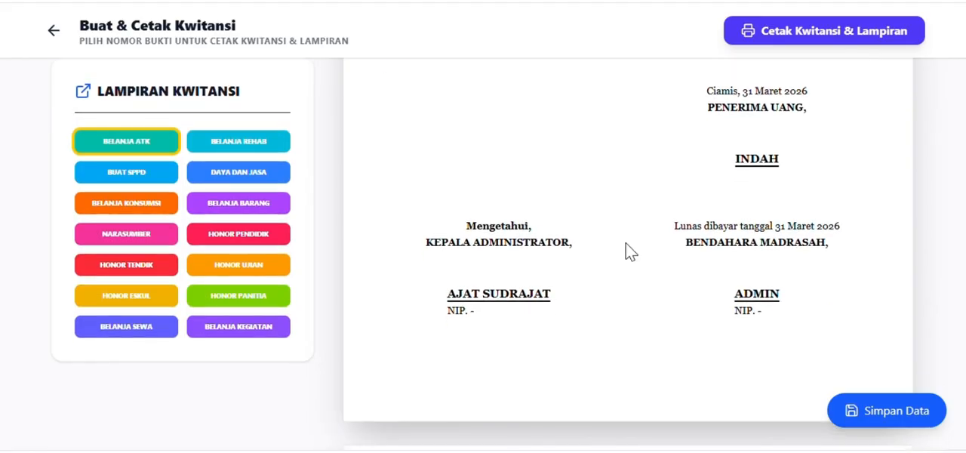
scroll(627, 252, up, 1)
scroll(631, 251, up, 5)
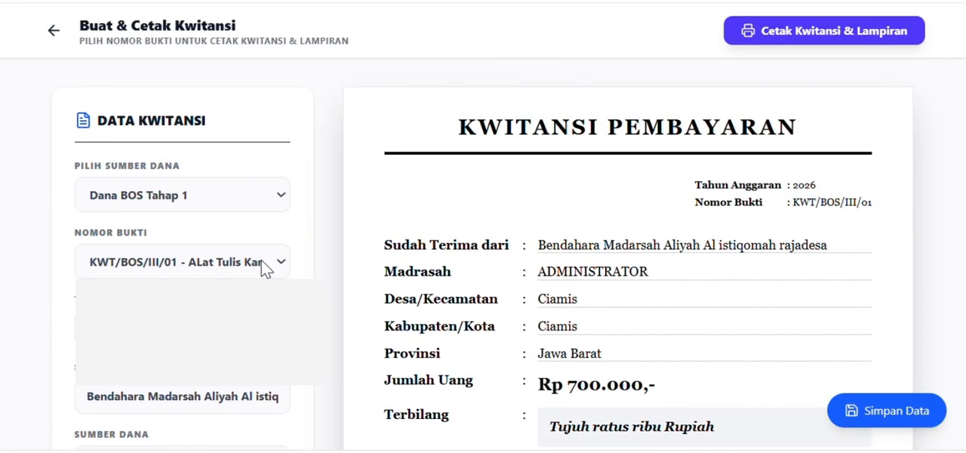
click(261, 262)
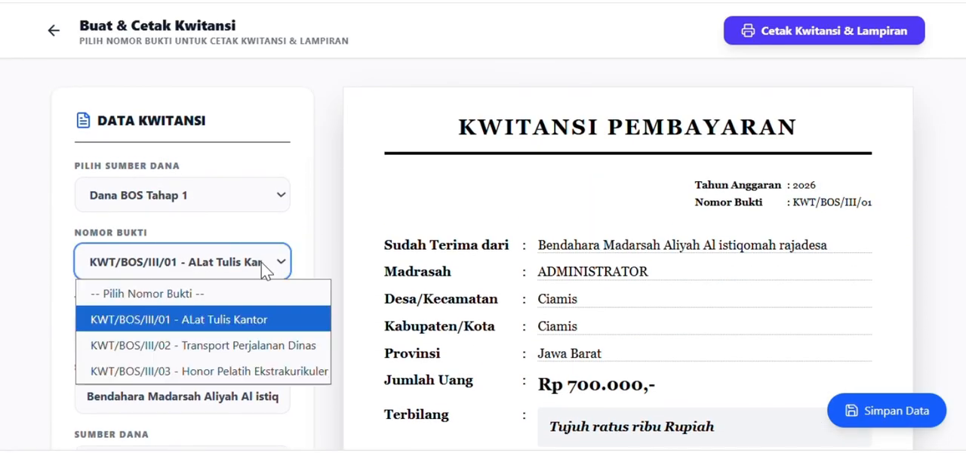
click(268, 343)
scroll(592, 295, down, 5)
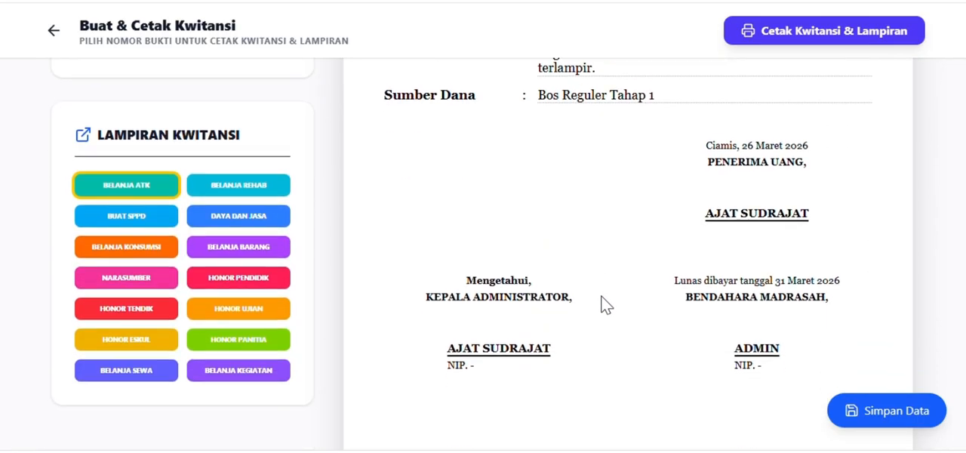
Attach the Buat SPPD documents to the receipt and check the employee name and NIP entries of the Surat Perintah Perjalanan Dinas.
click(128, 213)
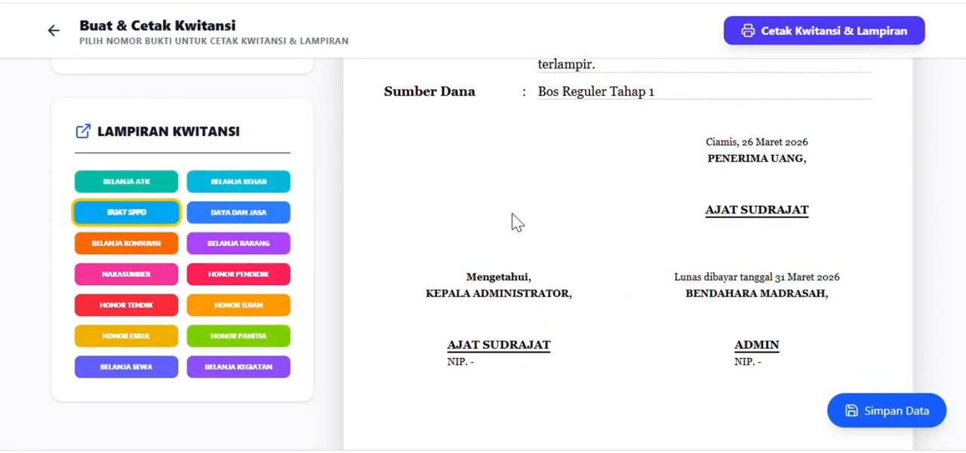
scroll(529, 226, down, 6)
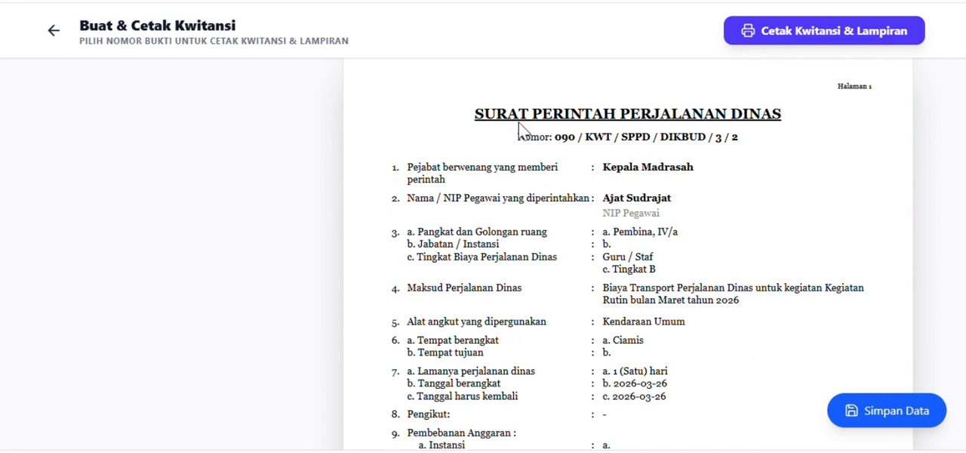
click(646, 201)
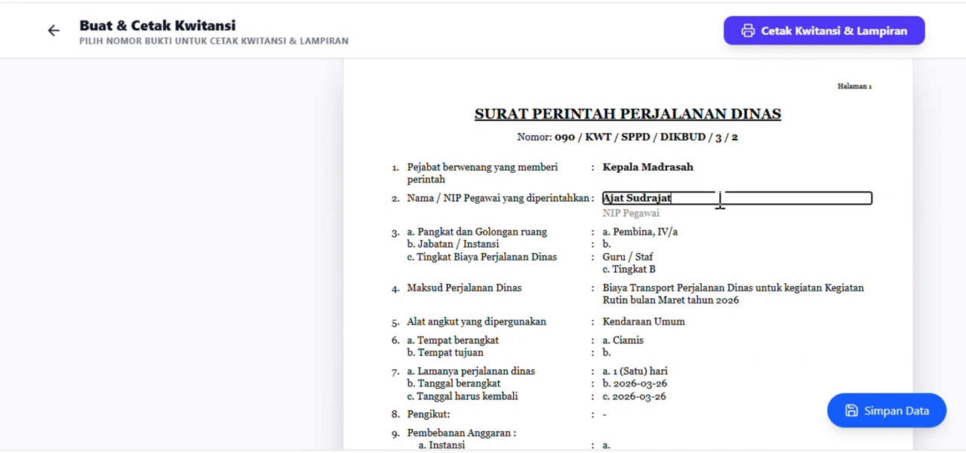
drag(717, 198, 605, 206)
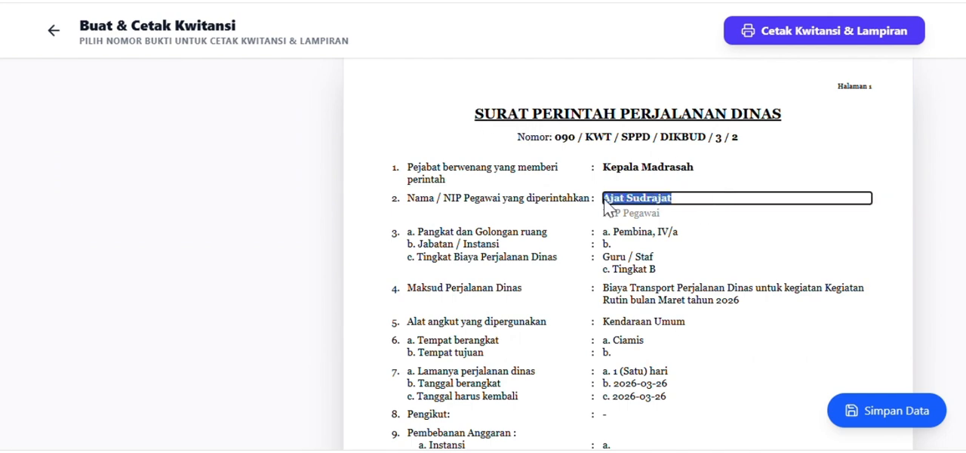
click(631, 213)
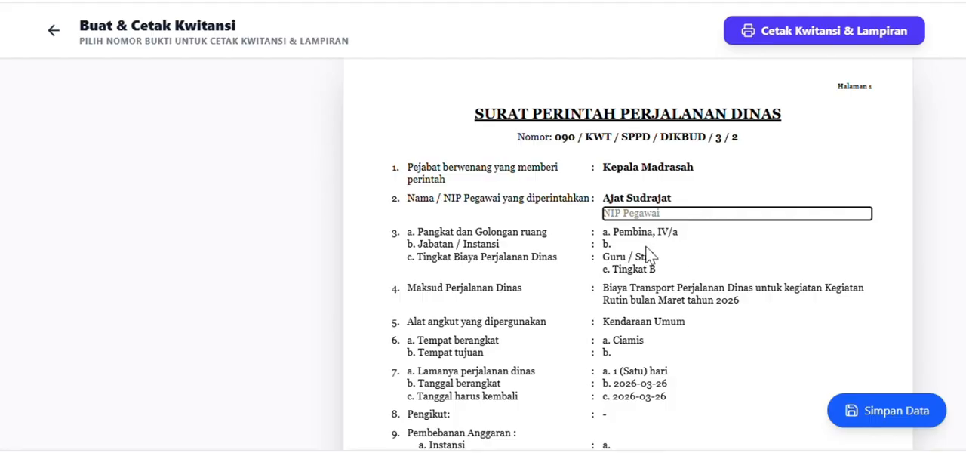
Examine the rank, travel cost level, purpose, duration, budget and signature entries of the Surat Perintah Perjalanan Dinas.
click(631, 234)
click(627, 268)
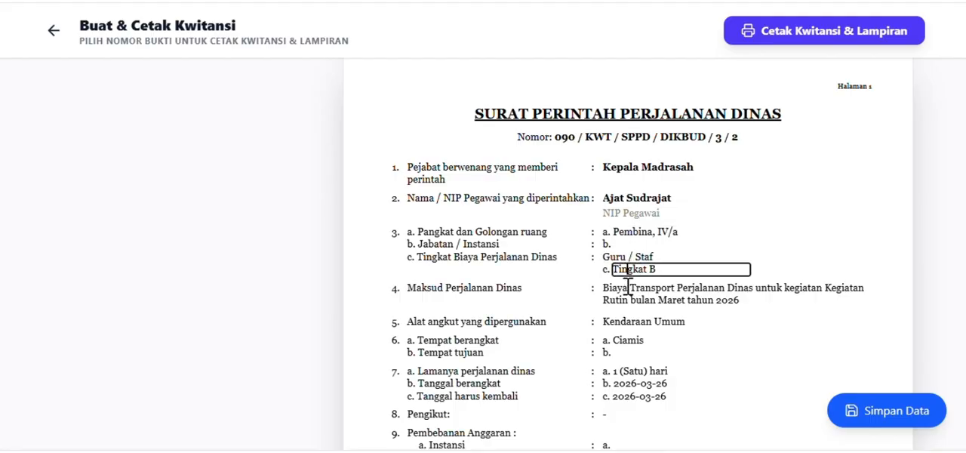
click(627, 290)
scroll(644, 336, down, 2)
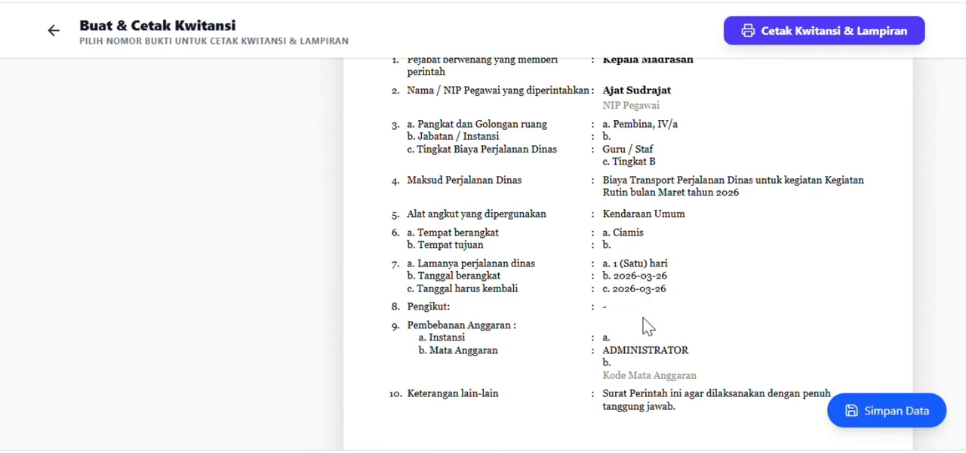
click(630, 235)
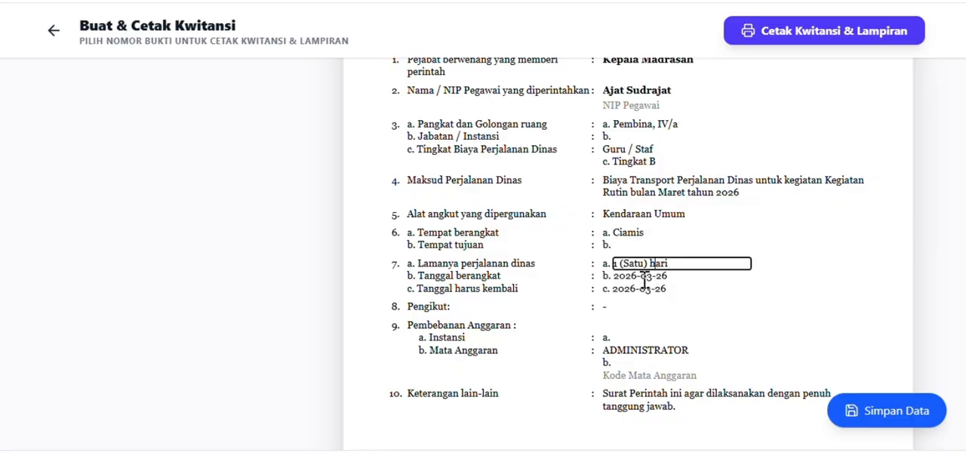
scroll(663, 307, down, 2)
scroll(669, 305, down, 2)
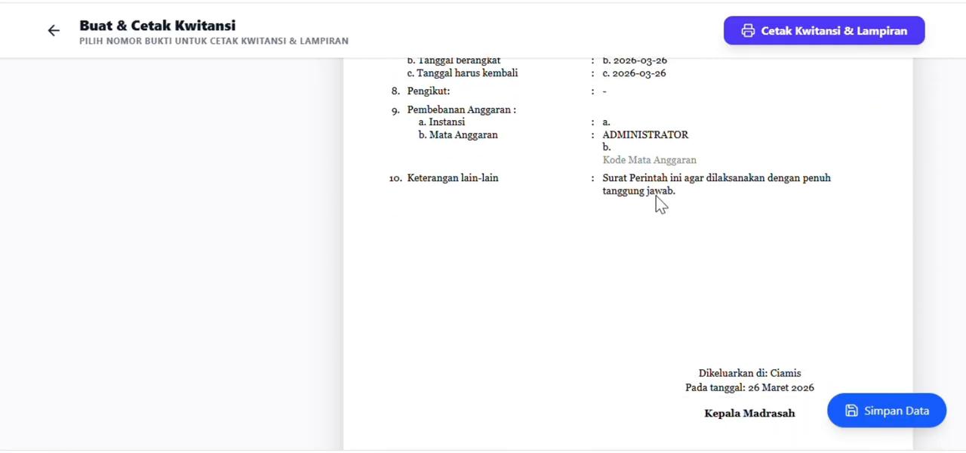
scroll(702, 166, up, 8)
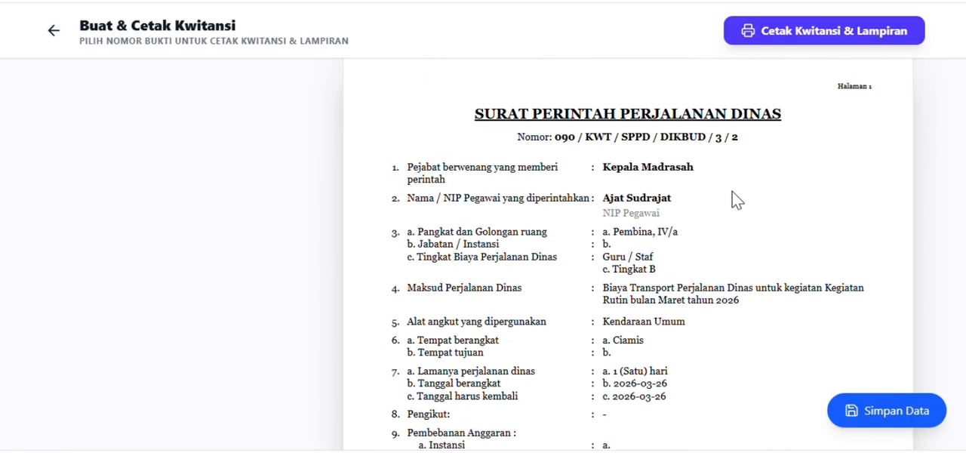
Review the Surat Tugas, Laporan Hasil Pelaksanaan Tugas and Foto Dokumentasi Pelaksanaan Tugas pages of the travel attachment.
scroll(680, 220, down, 16)
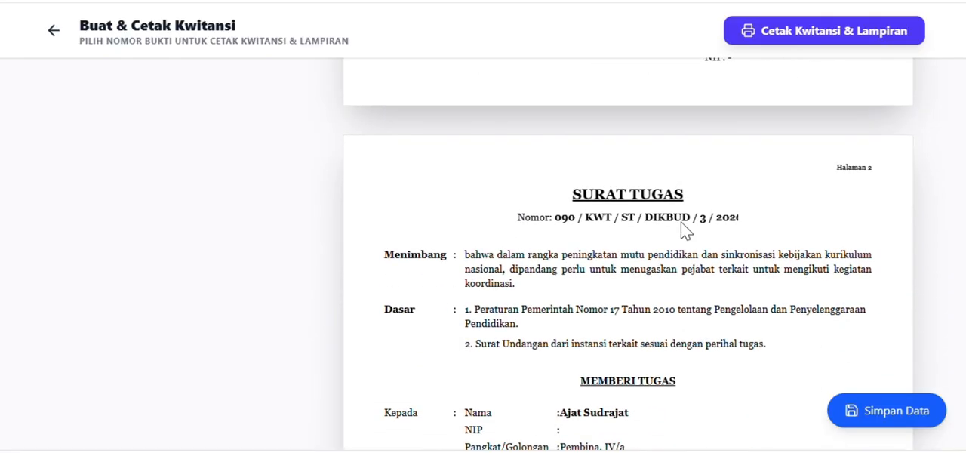
scroll(759, 208, down, 2)
scroll(798, 290, down, 12)
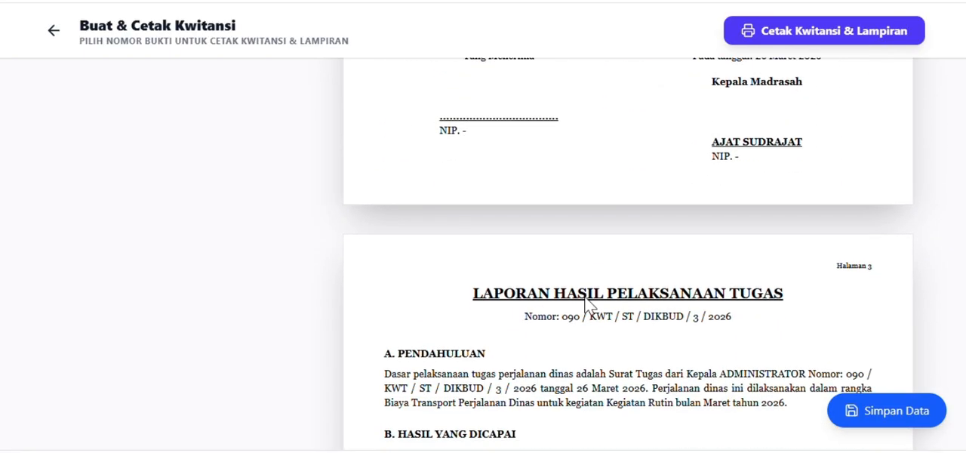
scroll(587, 302, up, 2)
scroll(798, 308, down, 5)
scroll(768, 306, down, 2)
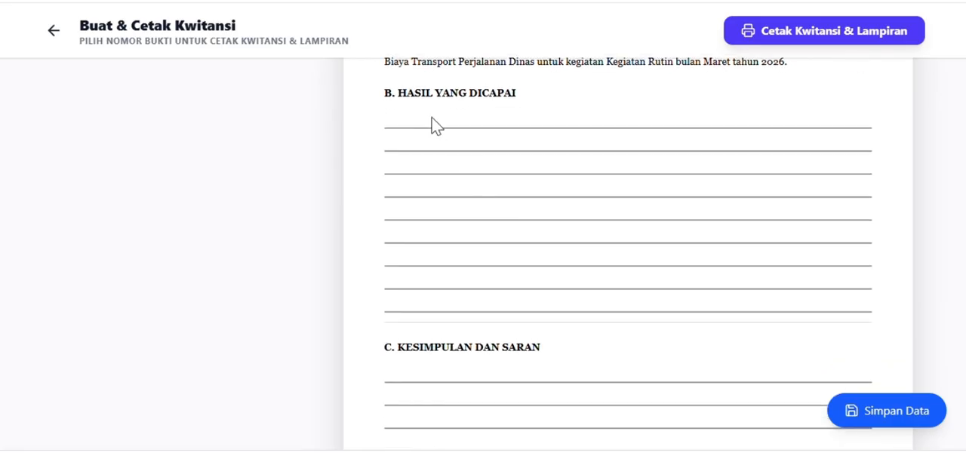
scroll(566, 194, up, 1)
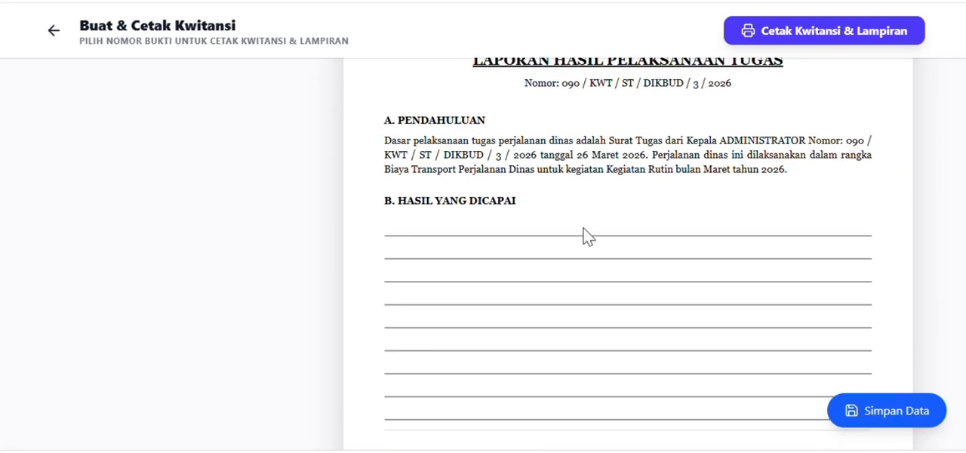
scroll(408, 249, down, 8)
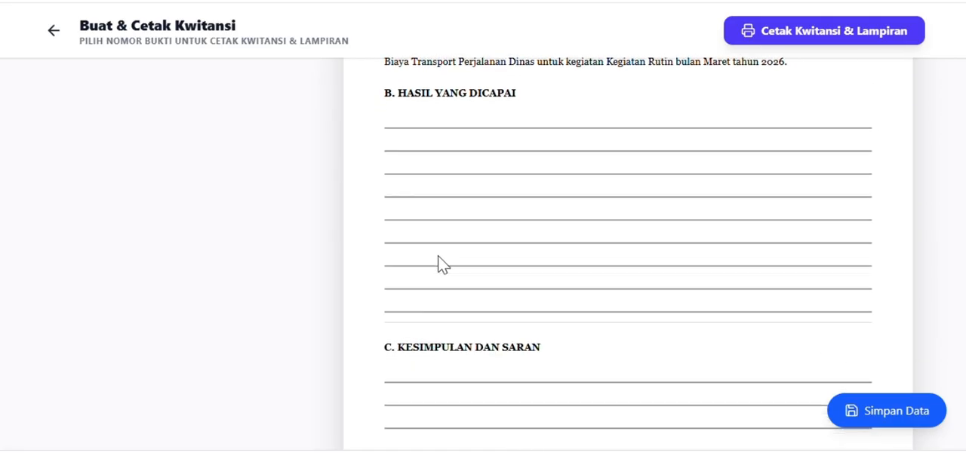
scroll(718, 281, down, 3)
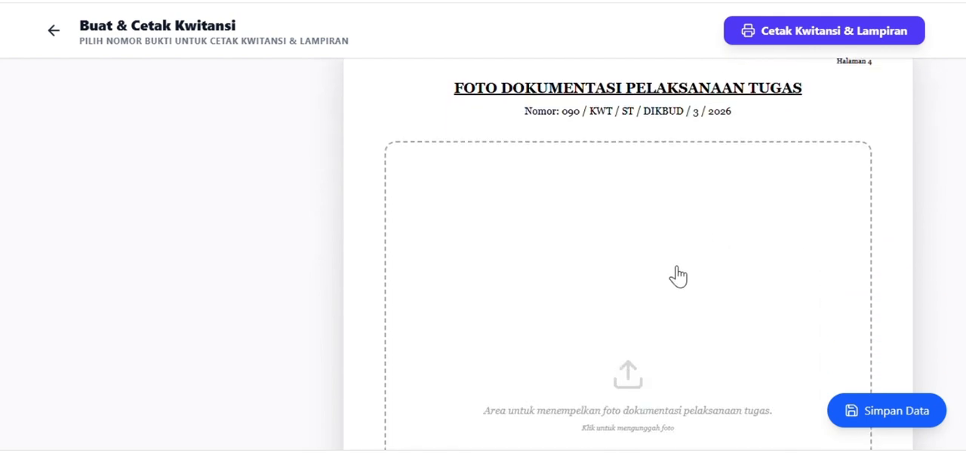
scroll(642, 299, down, 3)
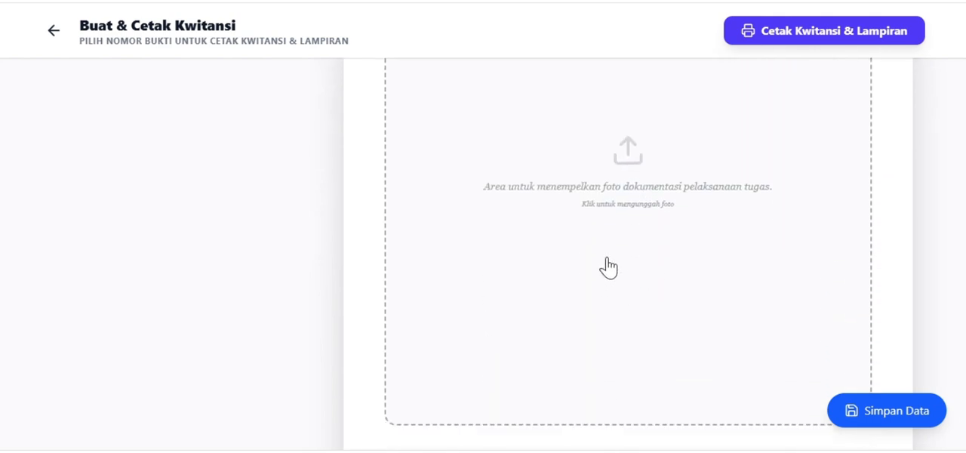
scroll(596, 250, up, 2)
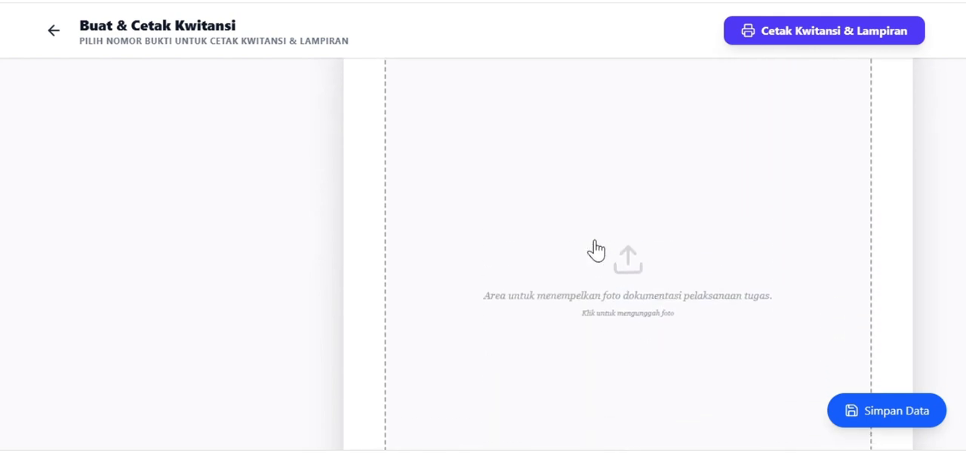
scroll(596, 250, up, 3)
scroll(596, 250, down, 8)
Examine the Jumlah fields of each cost item and the signature blocks on the Rincian Biaya Perjalanan Dinas page.
scroll(683, 250, down, 5)
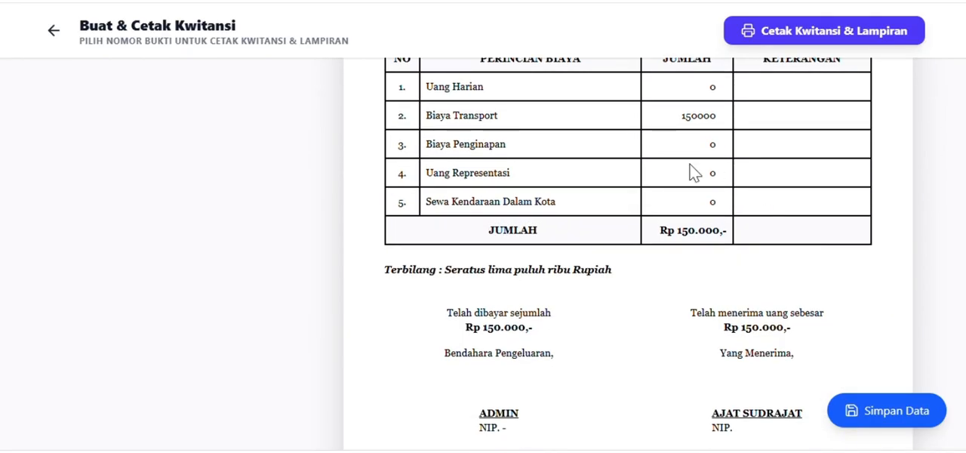
click(700, 114)
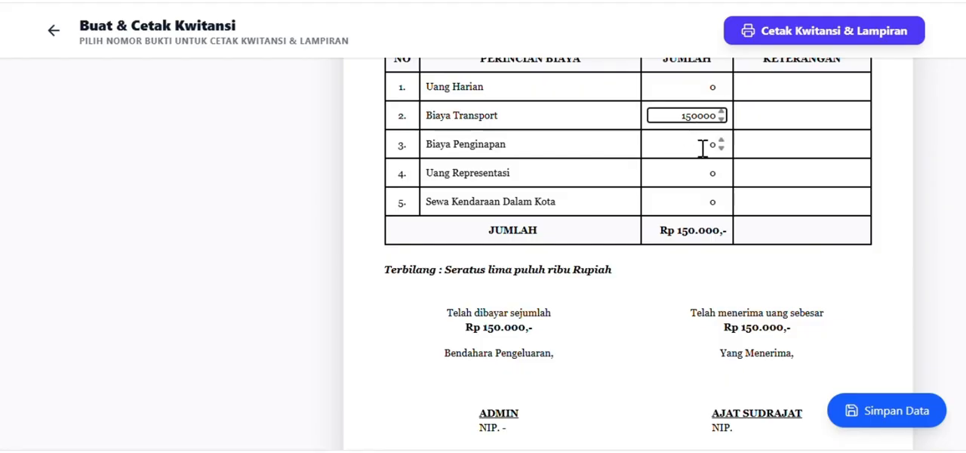
click(693, 89)
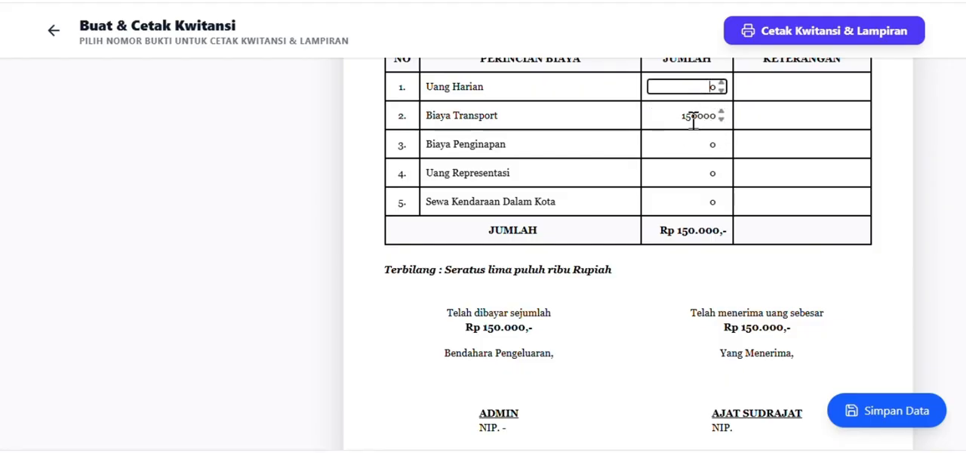
click(693, 118)
click(673, 148)
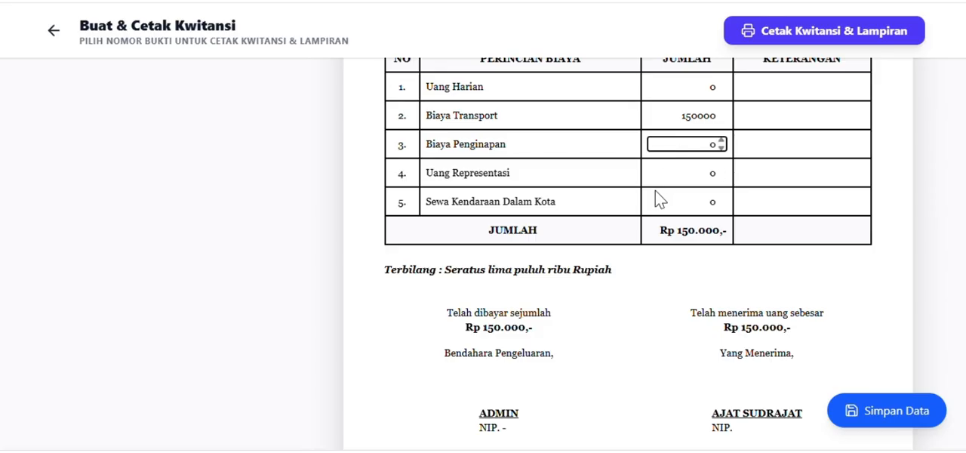
click(685, 174)
click(670, 203)
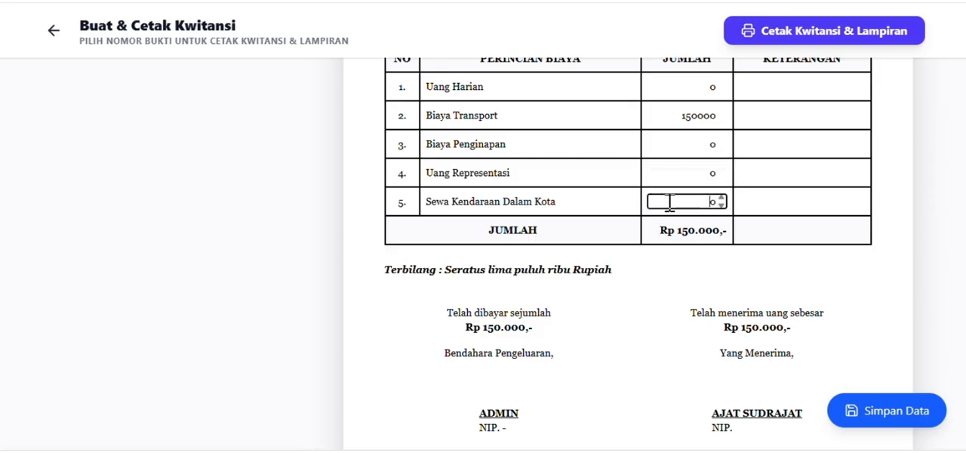
scroll(700, 246, down, 1)
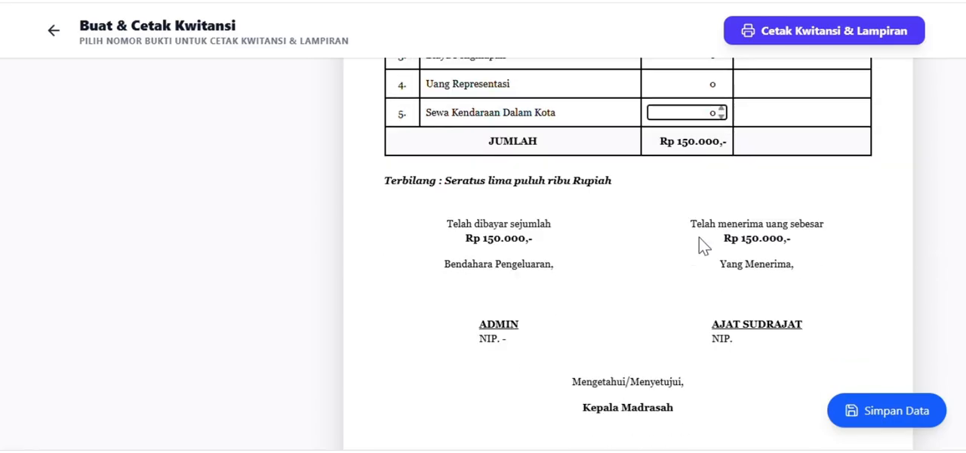
scroll(705, 257, up, 1)
scroll(710, 268, down, 3)
scroll(711, 276, up, 1)
scroll(715, 257, down, 20)
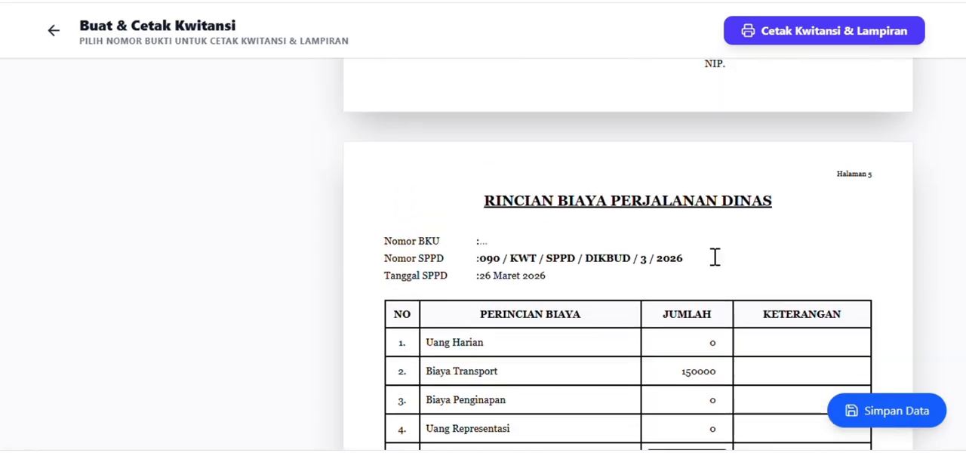
Switch the receipt's Nomor Bukti to KWT/BOS/III/03 - Honor Pelatih Ekstrakurikuler.
scroll(721, 249, up, 4)
scroll(725, 218, up, 15)
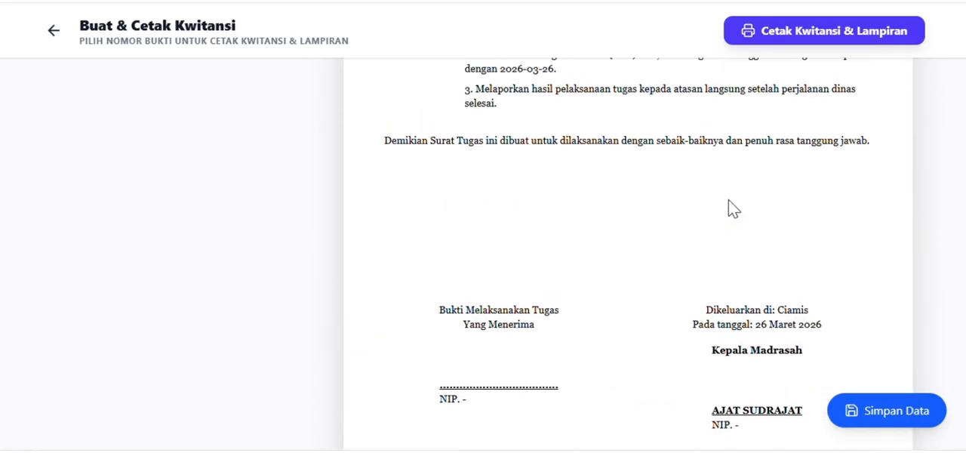
scroll(728, 193, up, 15)
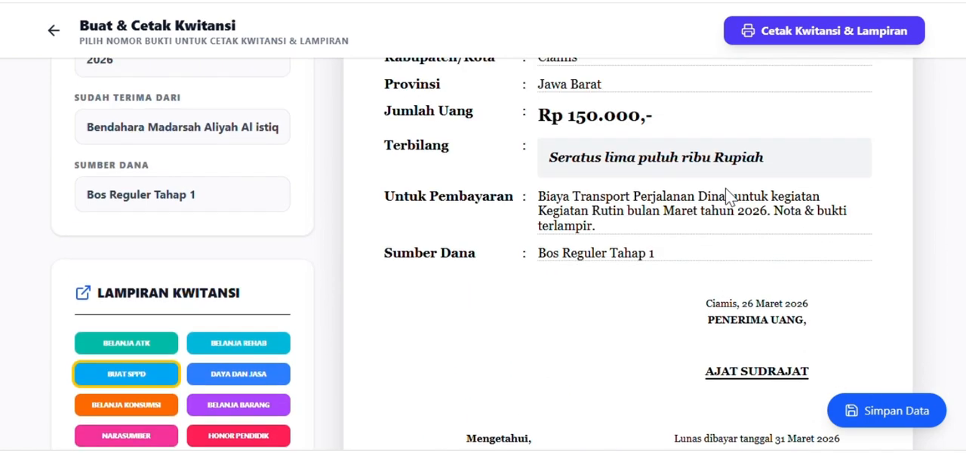
click(233, 261)
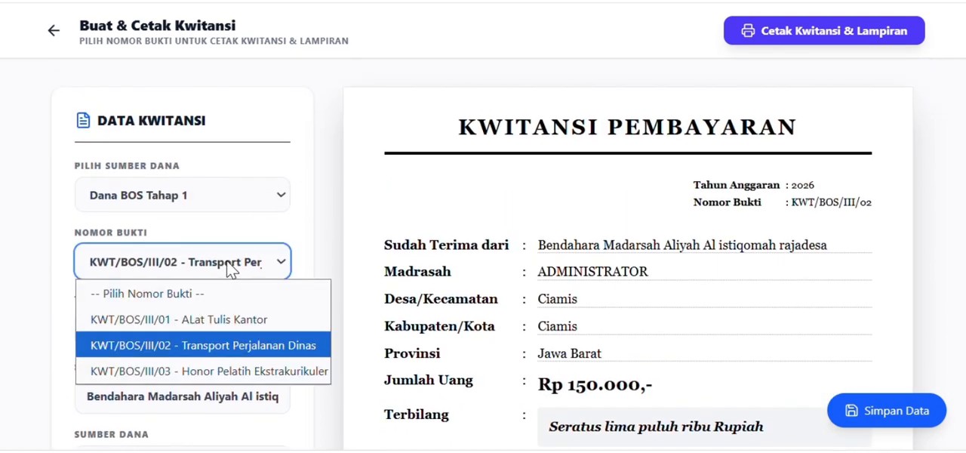
click(246, 376)
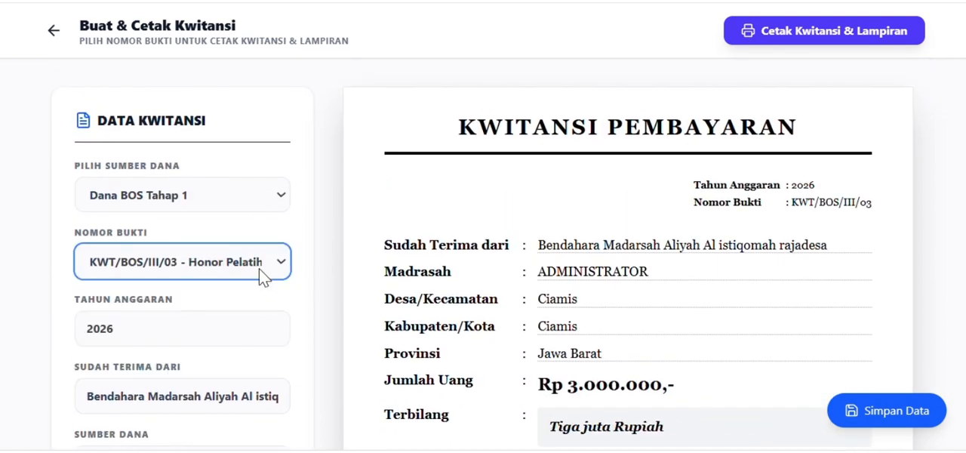
Change the receipt's attachment type to Honor Eskul and go to its honorarium table.
scroll(259, 269, down, 5)
scroll(258, 269, down, 3)
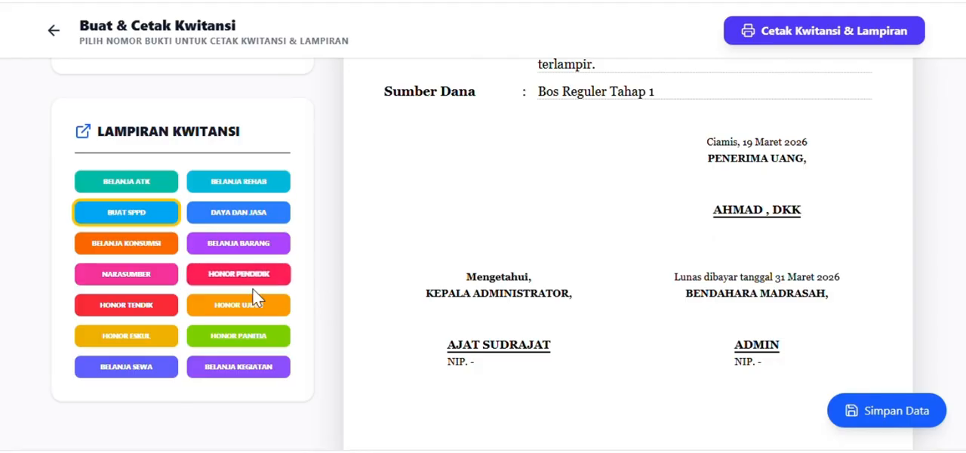
click(143, 341)
scroll(807, 302, down, 5)
scroll(830, 316, down, 4)
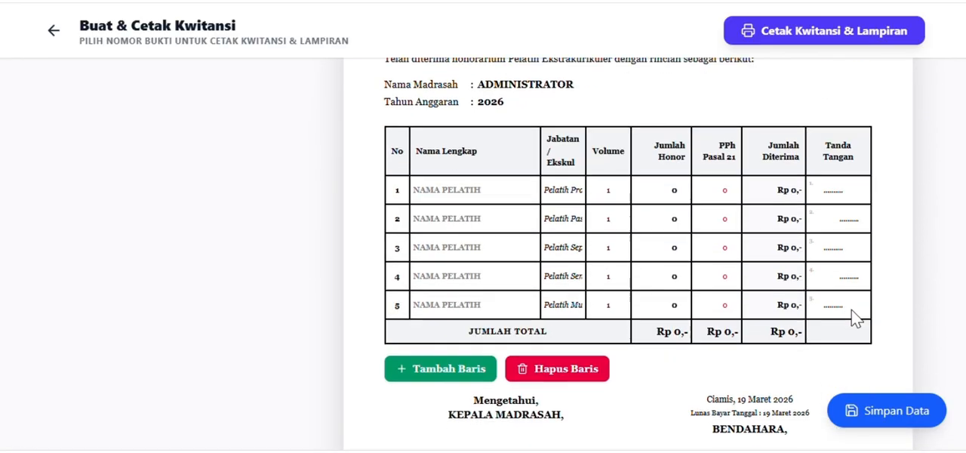
Examine the coach name fields, row controls and signature blocks of the honorarium attachment, and return to the receipt.
click(482, 192)
click(459, 218)
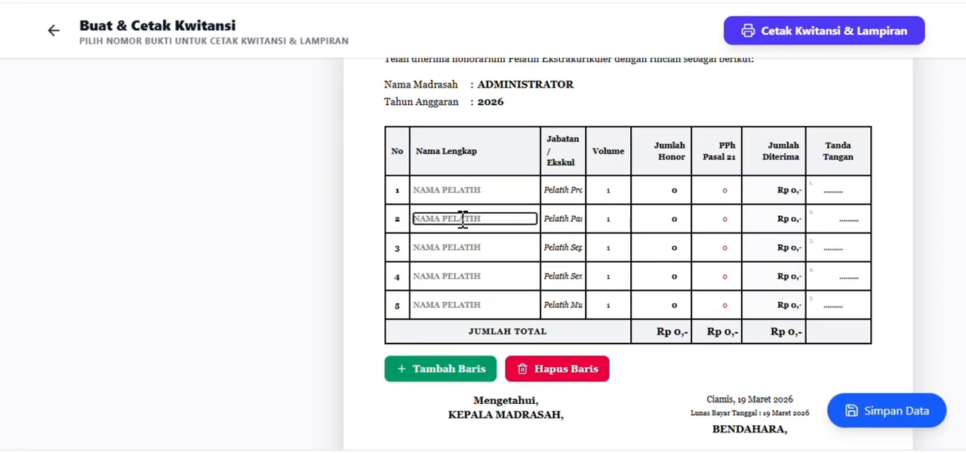
click(448, 245)
scroll(518, 237, up, 5)
scroll(778, 223, up, 3)
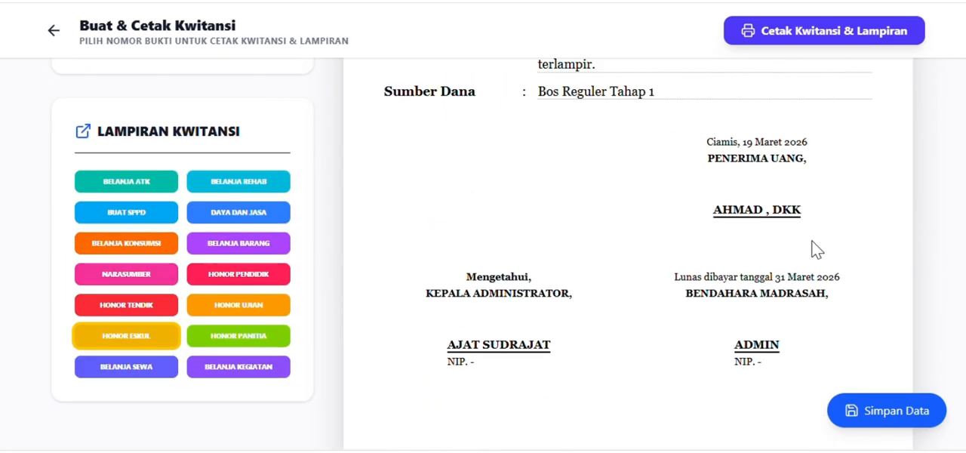
scroll(770, 216, down, 10)
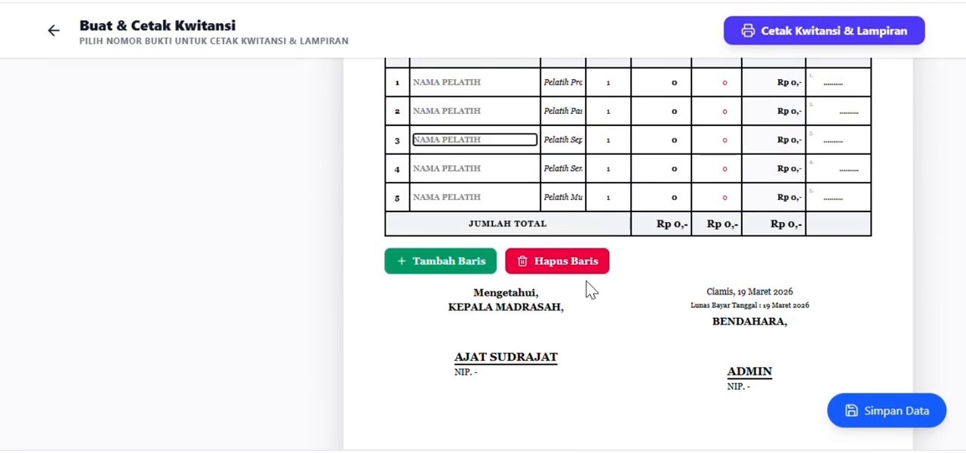
scroll(729, 264, up, 6)
scroll(789, 252, up, 6)
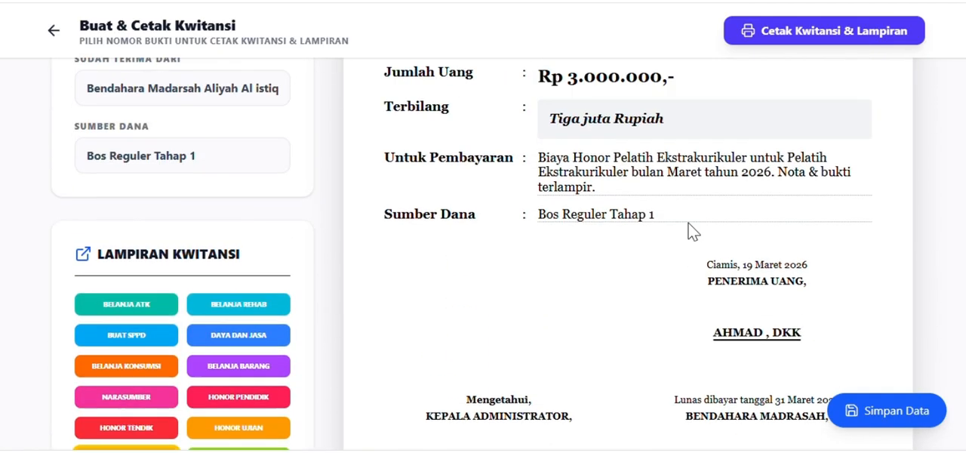
Examine the coach honorarium receipt table and the Daftar Hadir Pelatih Ekstrakurikuler attendance page.
scroll(624, 219, down, 5)
scroll(608, 306, down, 7)
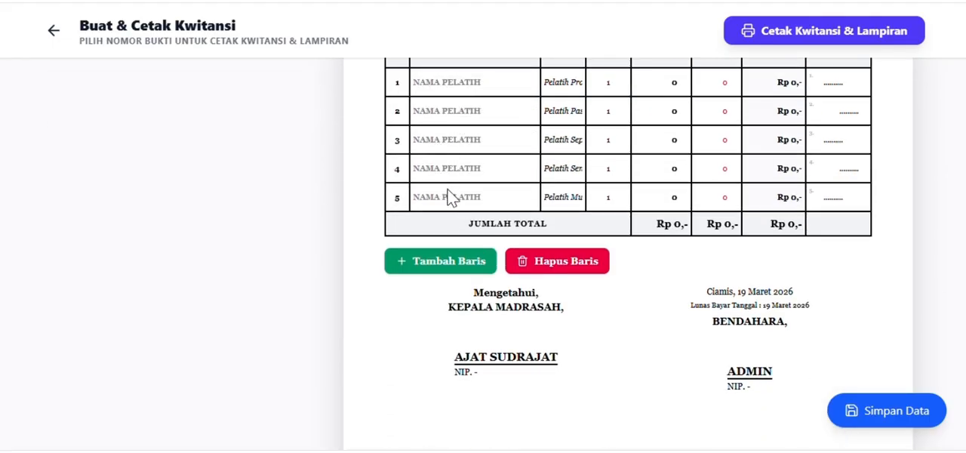
scroll(674, 188, down, 2)
scroll(680, 191, down, 8)
scroll(685, 205, up, 7)
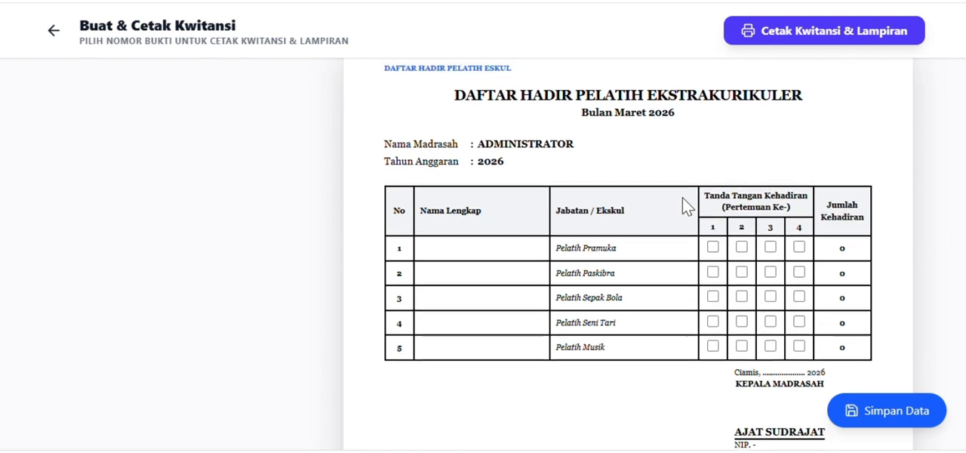
scroll(541, 218, up, 6)
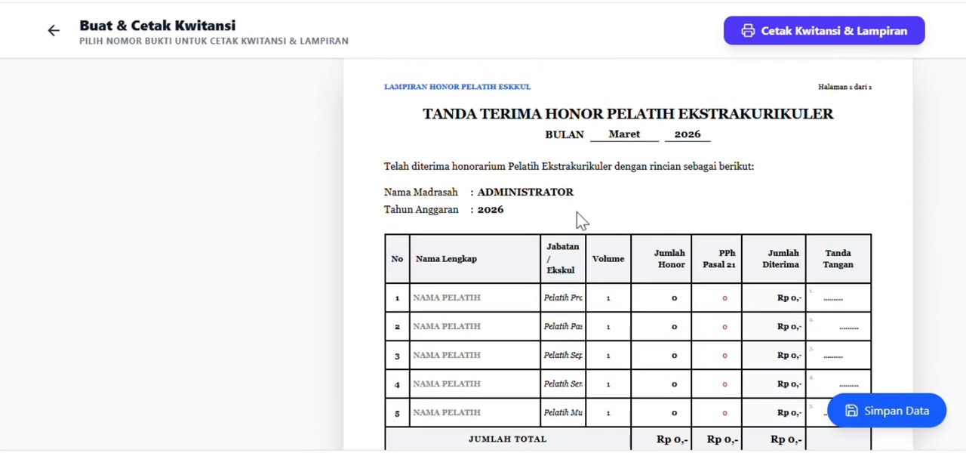
scroll(759, 315, down, 10)
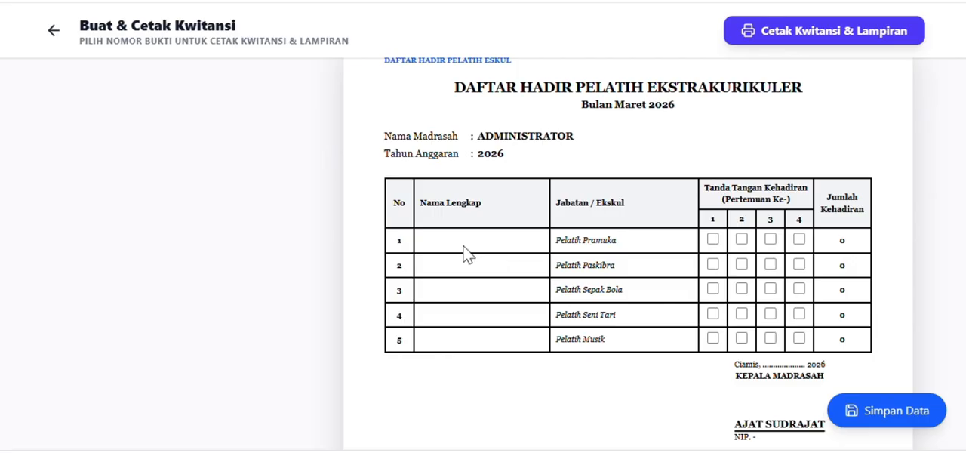
scroll(524, 248, up, 10)
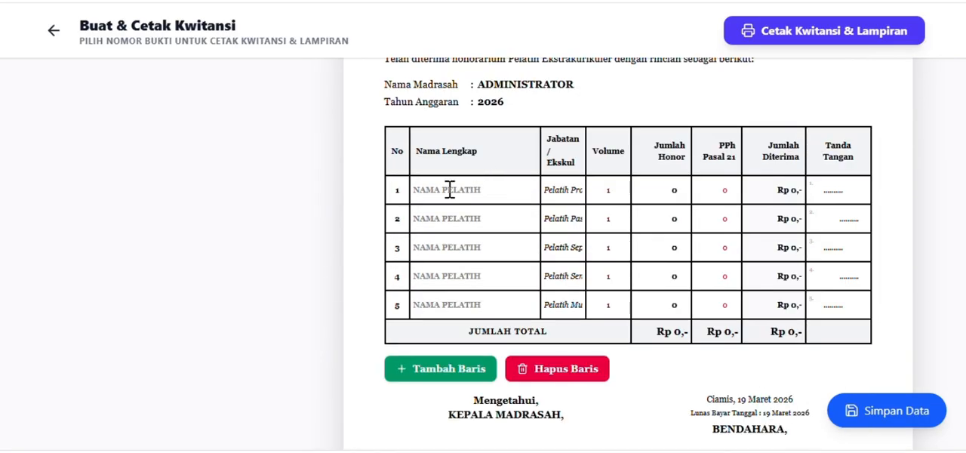
Enter the coach's full name in row 1 of the honorarium table and check that row on the attendance page.
click(449, 190)
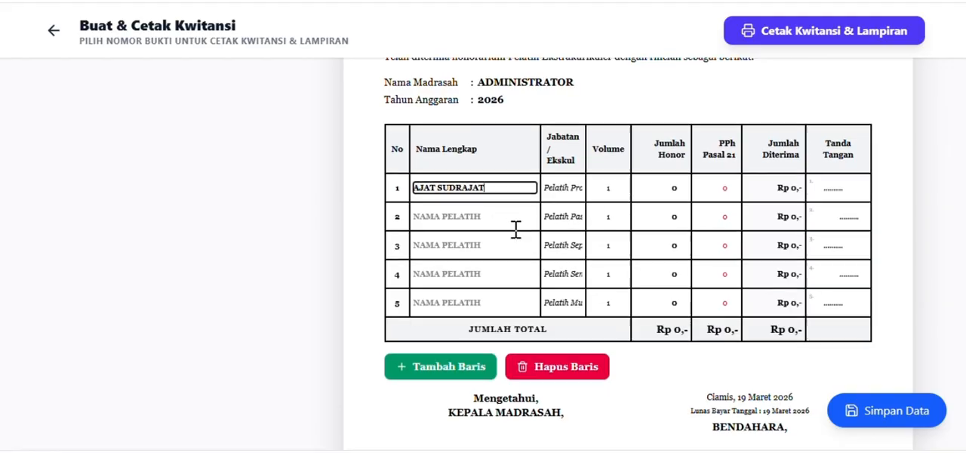
scroll(521, 245, down, 10)
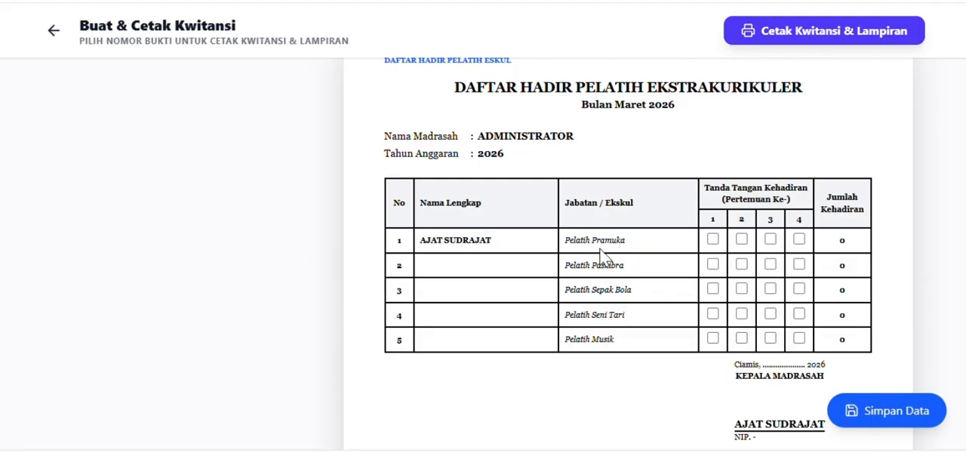
scroll(698, 245, up, 8)
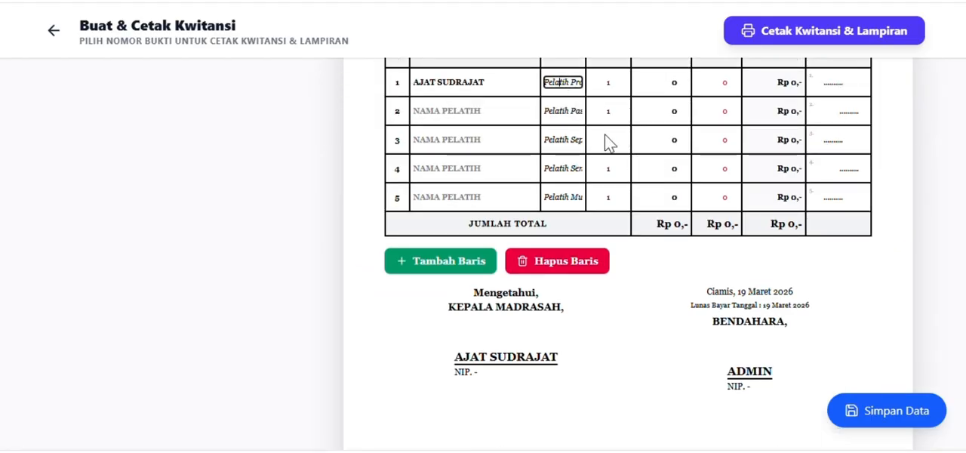
scroll(610, 143, down, 10)
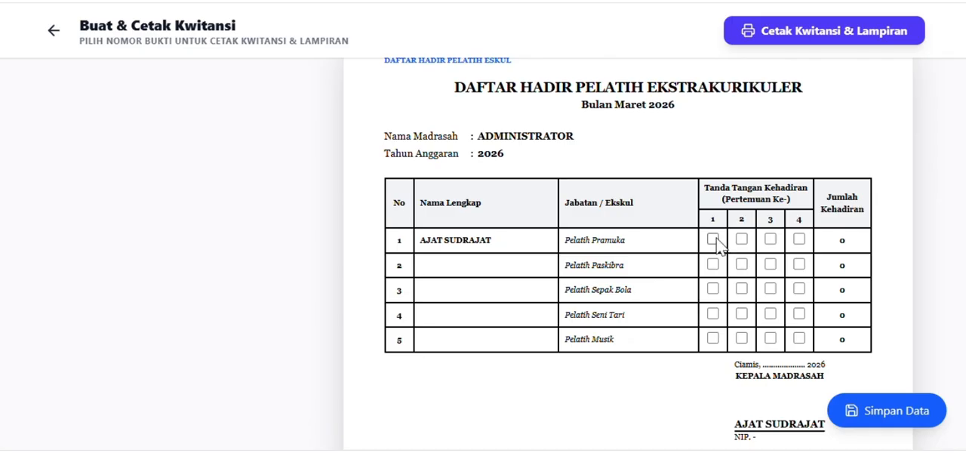
Examine the Surat Keputusan on extracurricular coaches and its attached list of coach names and monthly honorariums.
scroll(717, 246, down, 10)
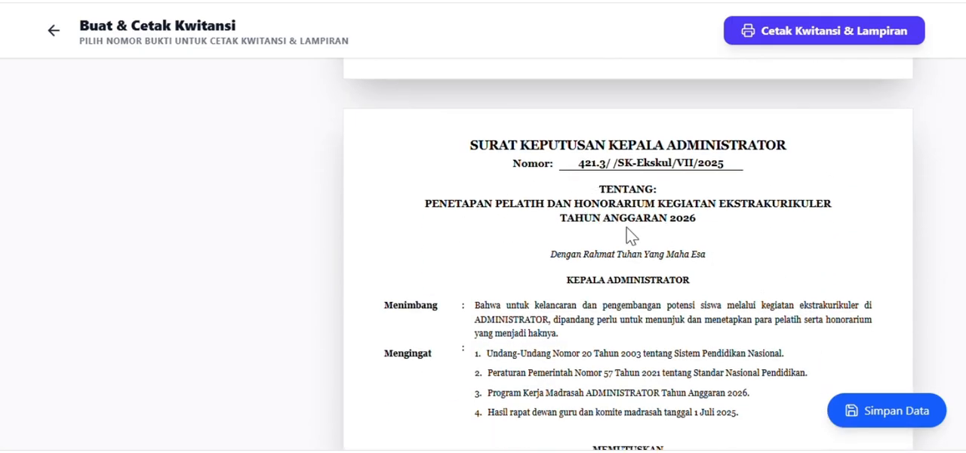
scroll(647, 237, down, 4)
scroll(654, 265, up, 5)
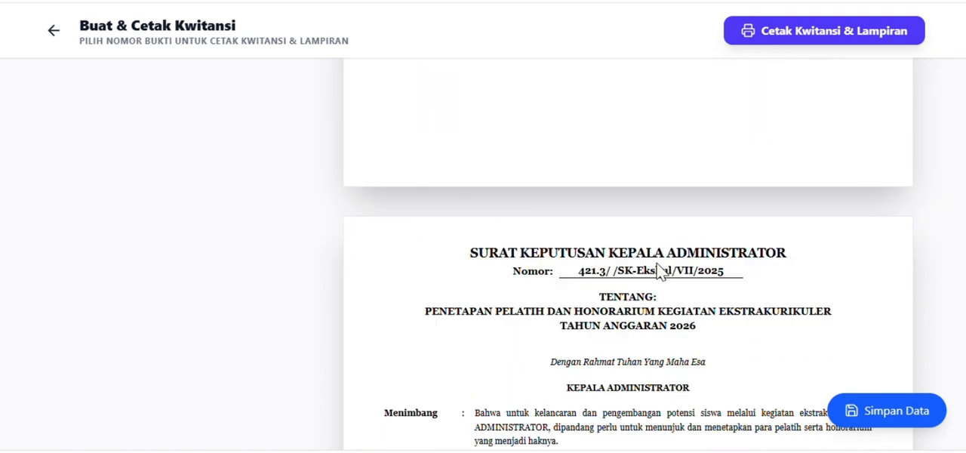
scroll(693, 326, down, 2)
scroll(669, 279, down, 15)
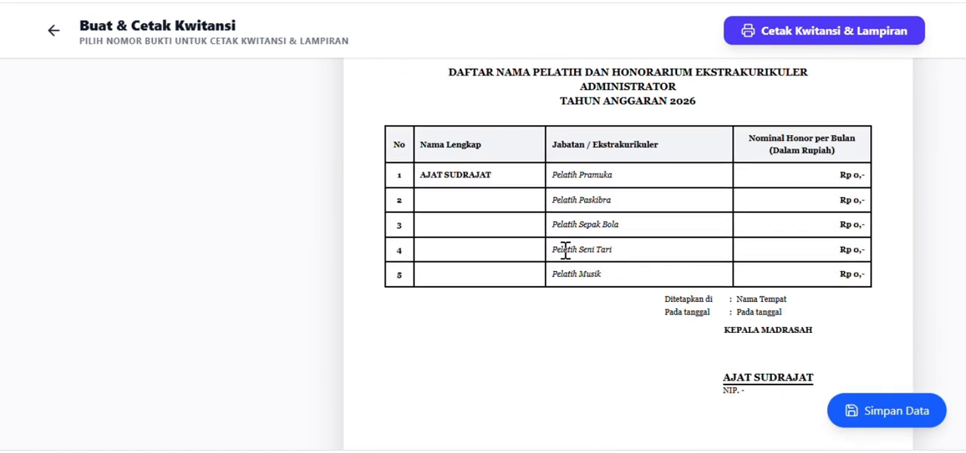
scroll(589, 249, up, 2)
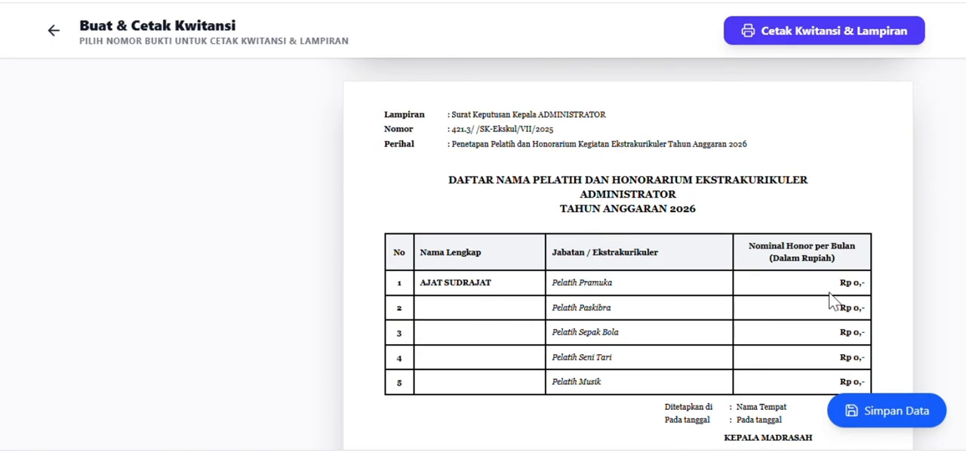
scroll(755, 338, down, 5)
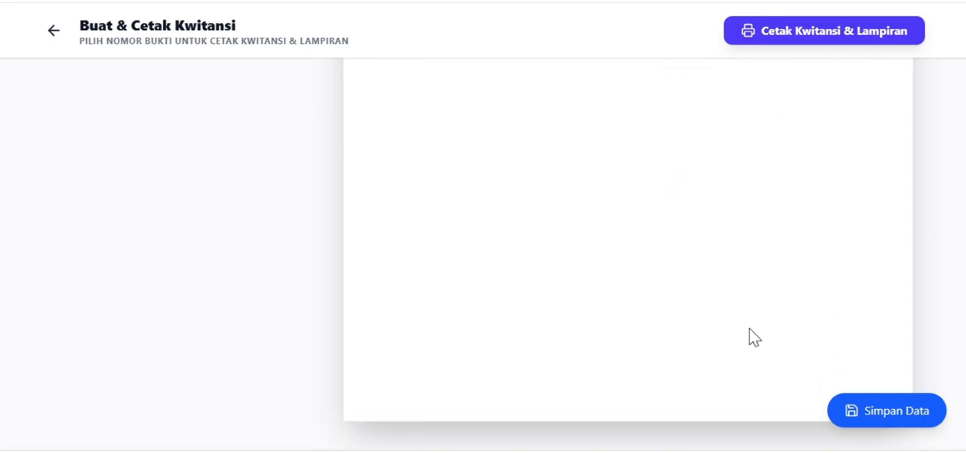
Review the attendance page and the honorarium table again, and return to the receipt.
scroll(750, 332, up, 10)
scroll(736, 311, down, 20)
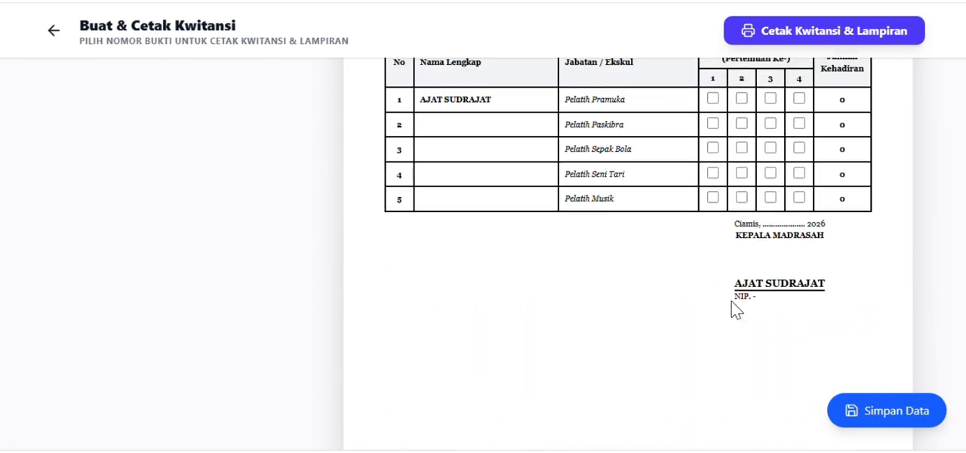
scroll(736, 311, up, 5)
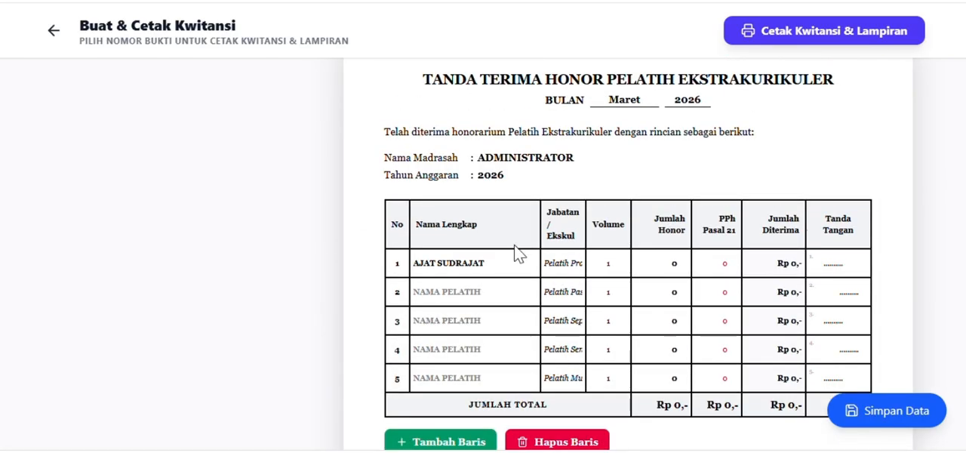
scroll(662, 325, down, 10)
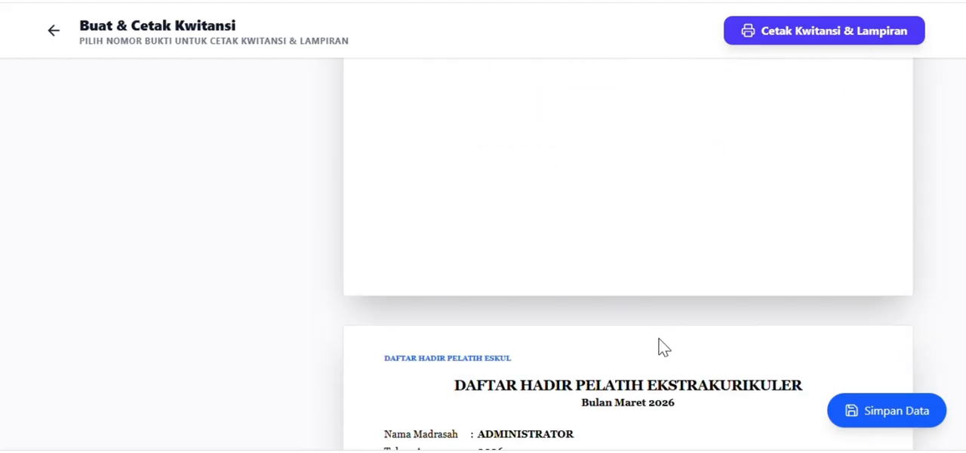
scroll(661, 368, up, 3)
scroll(661, 374, down, 7)
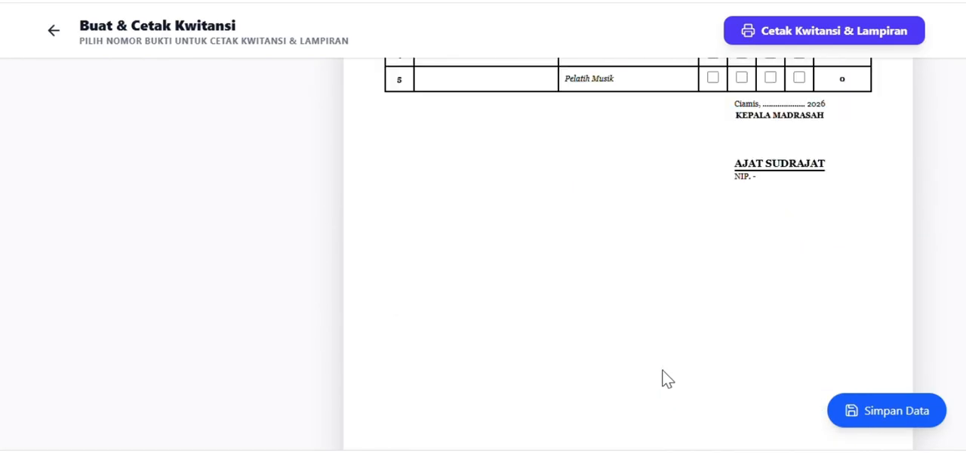
scroll(666, 366, up, 7)
scroll(669, 351, down, 5)
scroll(430, 273, up, 3)
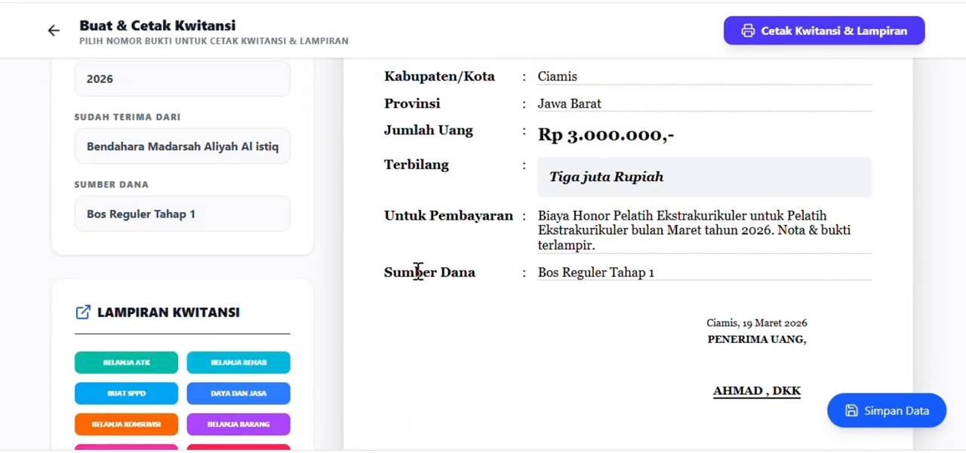
Change the receipt's attachment type to Belanja Rehab and look over its attachment.
scroll(377, 291, down, 3)
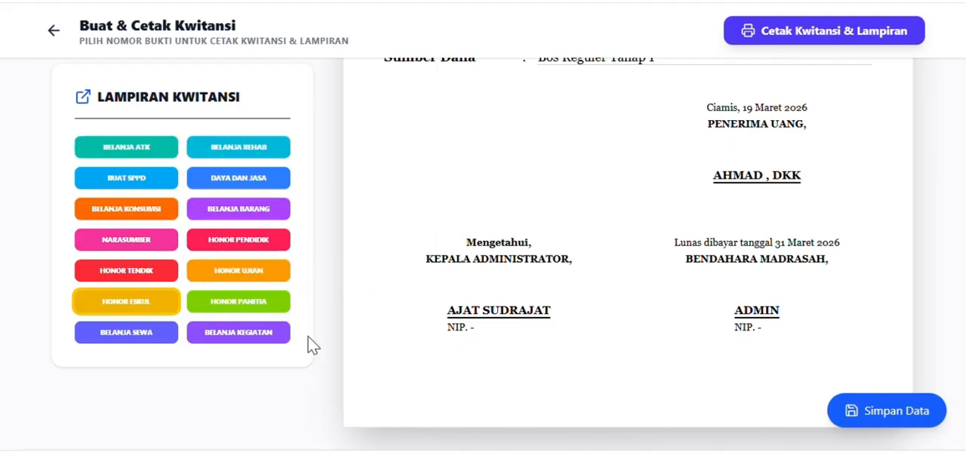
scroll(471, 305, down, 3)
scroll(522, 315, up, 3)
click(243, 151)
scroll(591, 223, down, 5)
scroll(574, 233, up, 5)
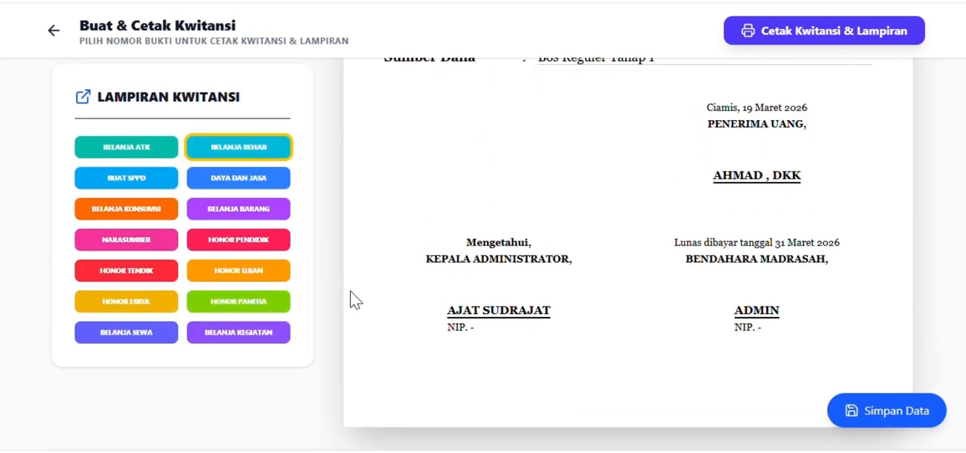
Change the attachment type to Belanja Kegiatan and view its attachment pages.
click(236, 341)
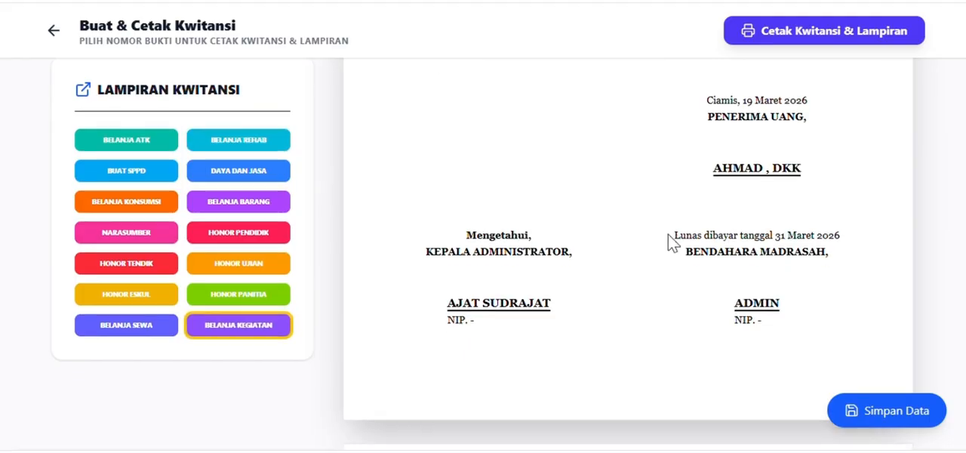
scroll(668, 234, down, 5)
scroll(668, 234, up, 3)
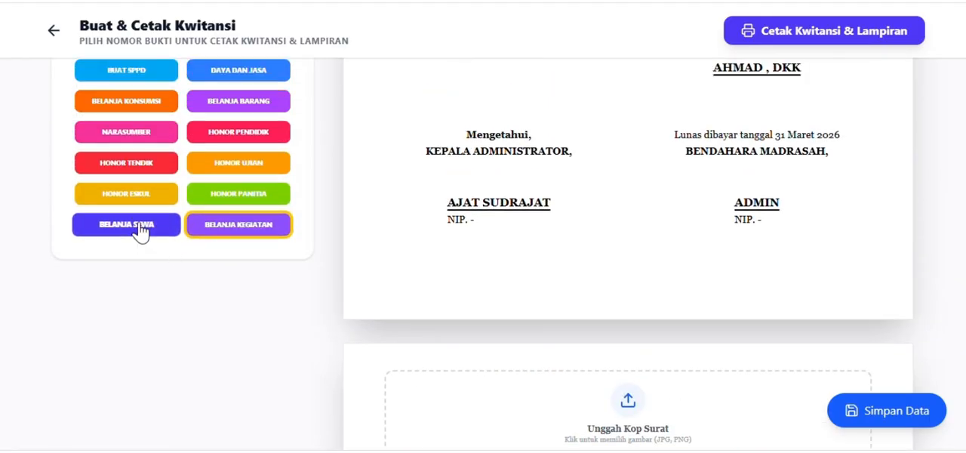
Change the attachment type to Belanja Sewa and review its rental agreement form and the Surat Perjanjian Sewa Menyewa Barang.
click(126, 224)
scroll(679, 193, down, 6)
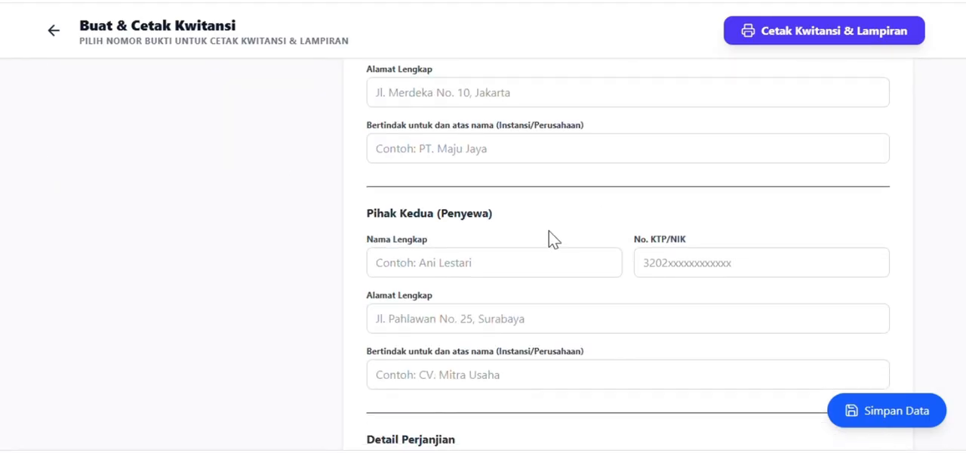
scroll(550, 239, down, 8)
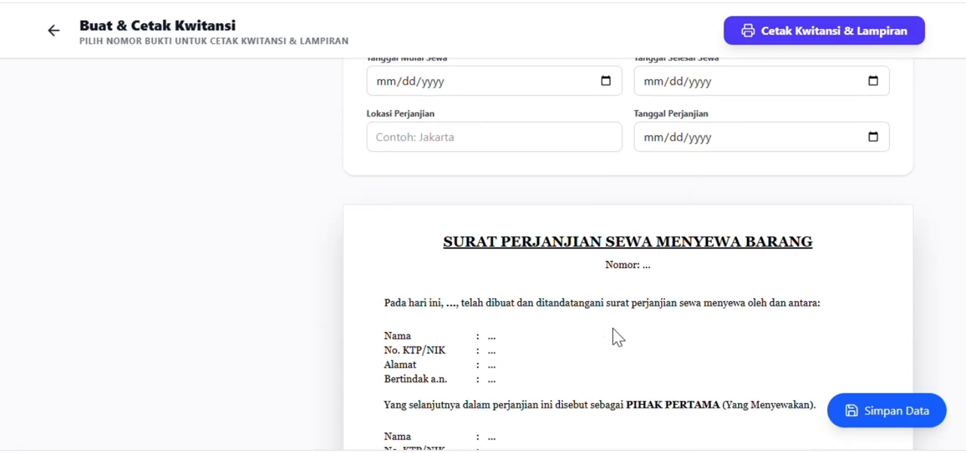
scroll(755, 272, down, 5)
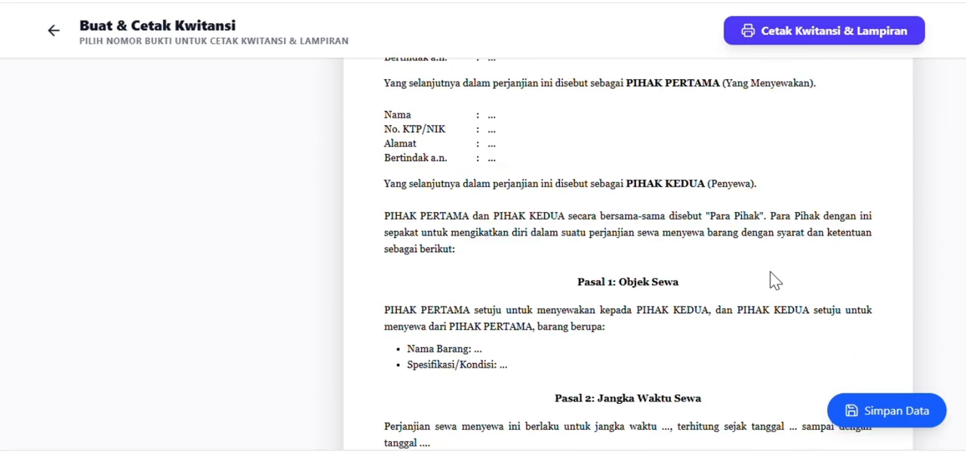
scroll(664, 275, up, 8)
scroll(644, 87, up, 15)
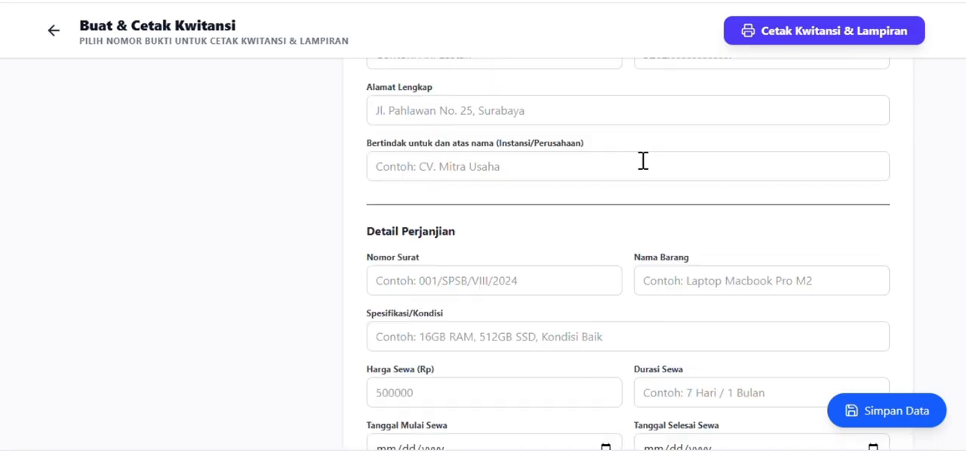